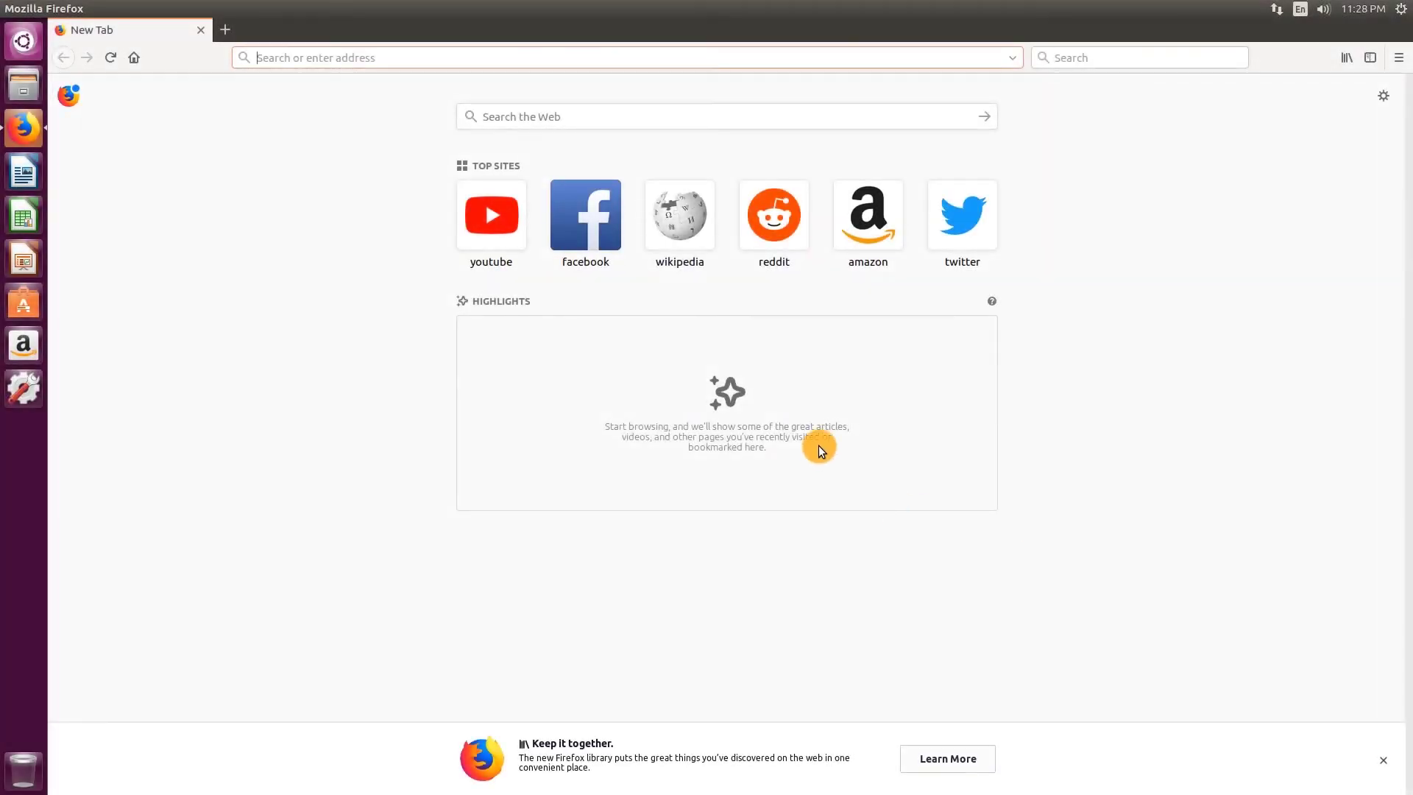
# Search the web for "bonnmotion" and open the download page of the official BonnMotion site.
pyautogui.write('b')
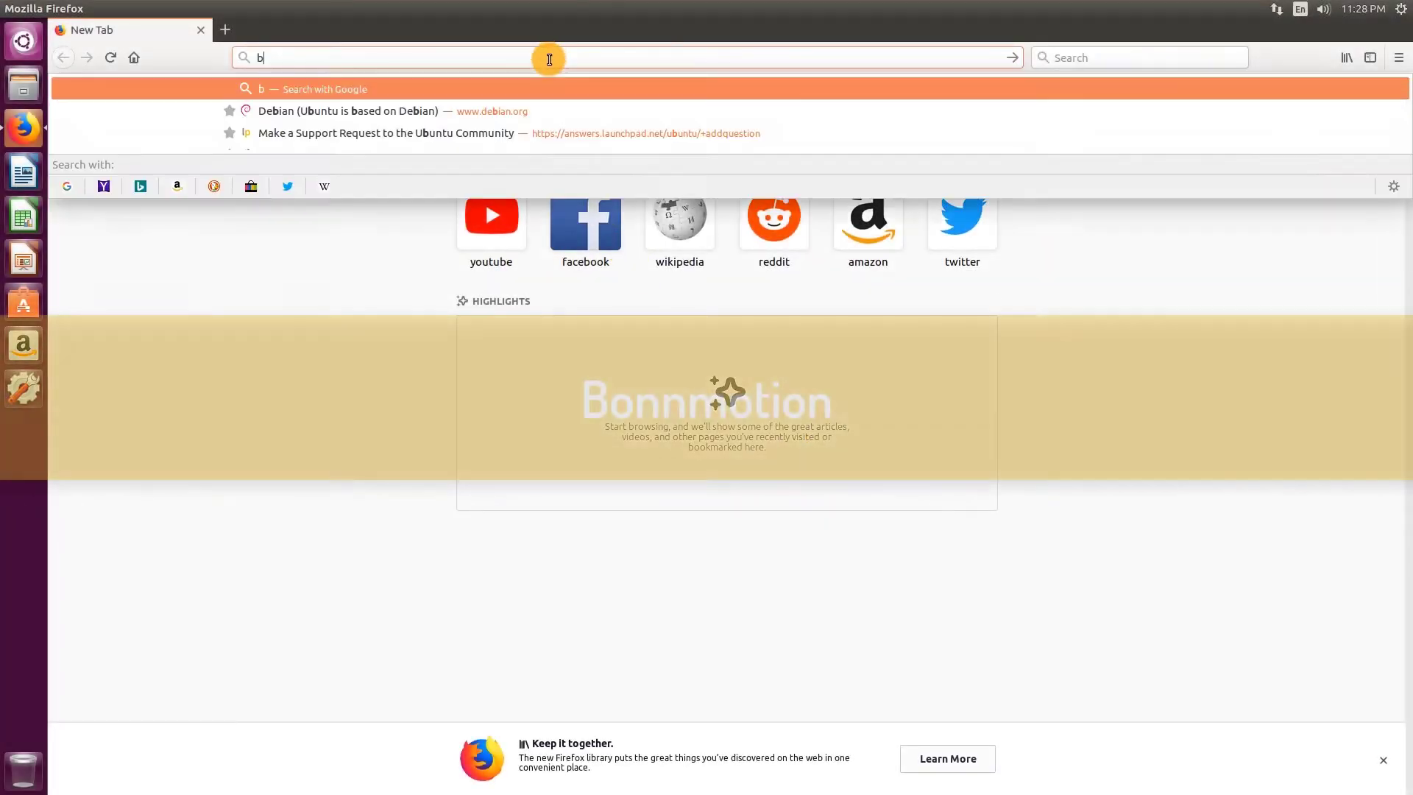
pyautogui.write('onnmotion')
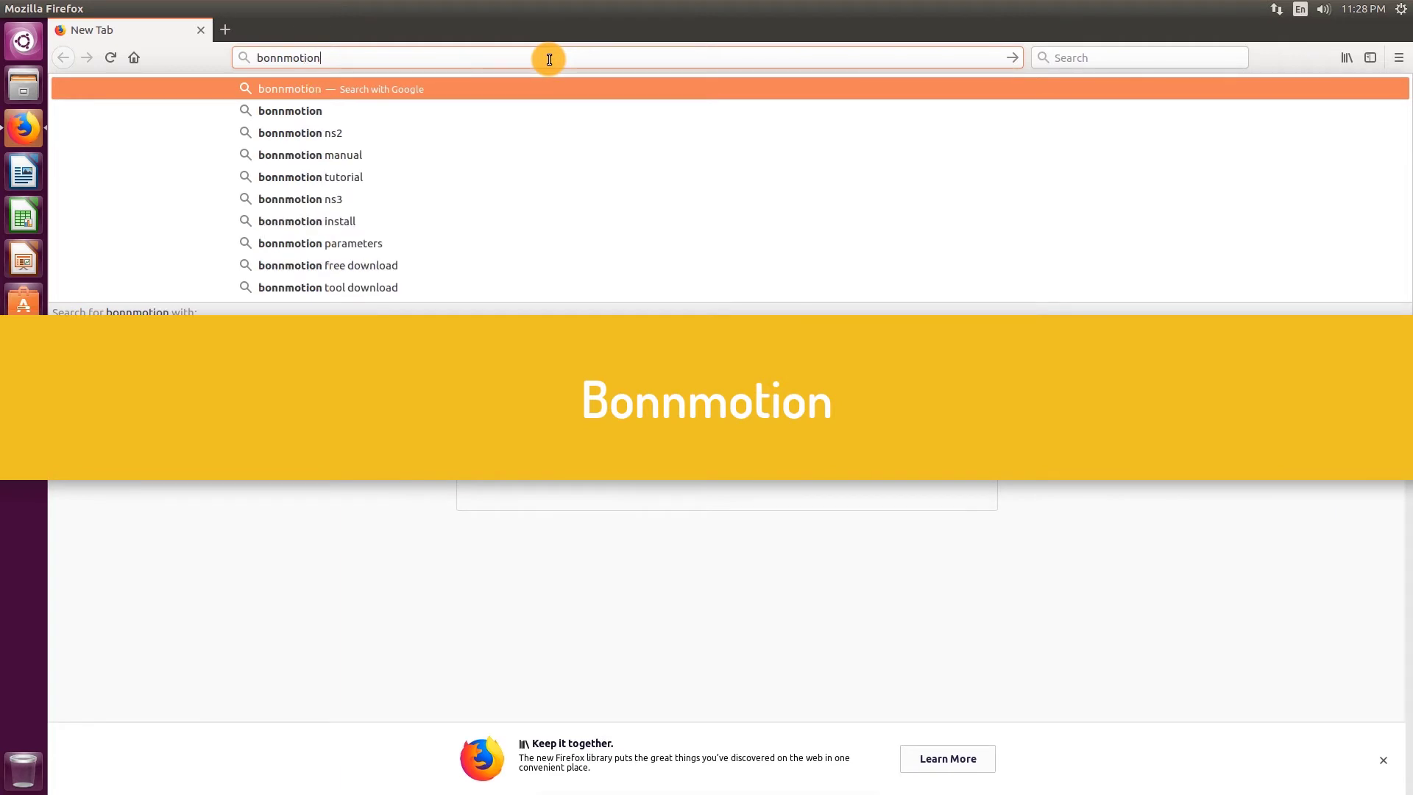
pyautogui.press('Return')
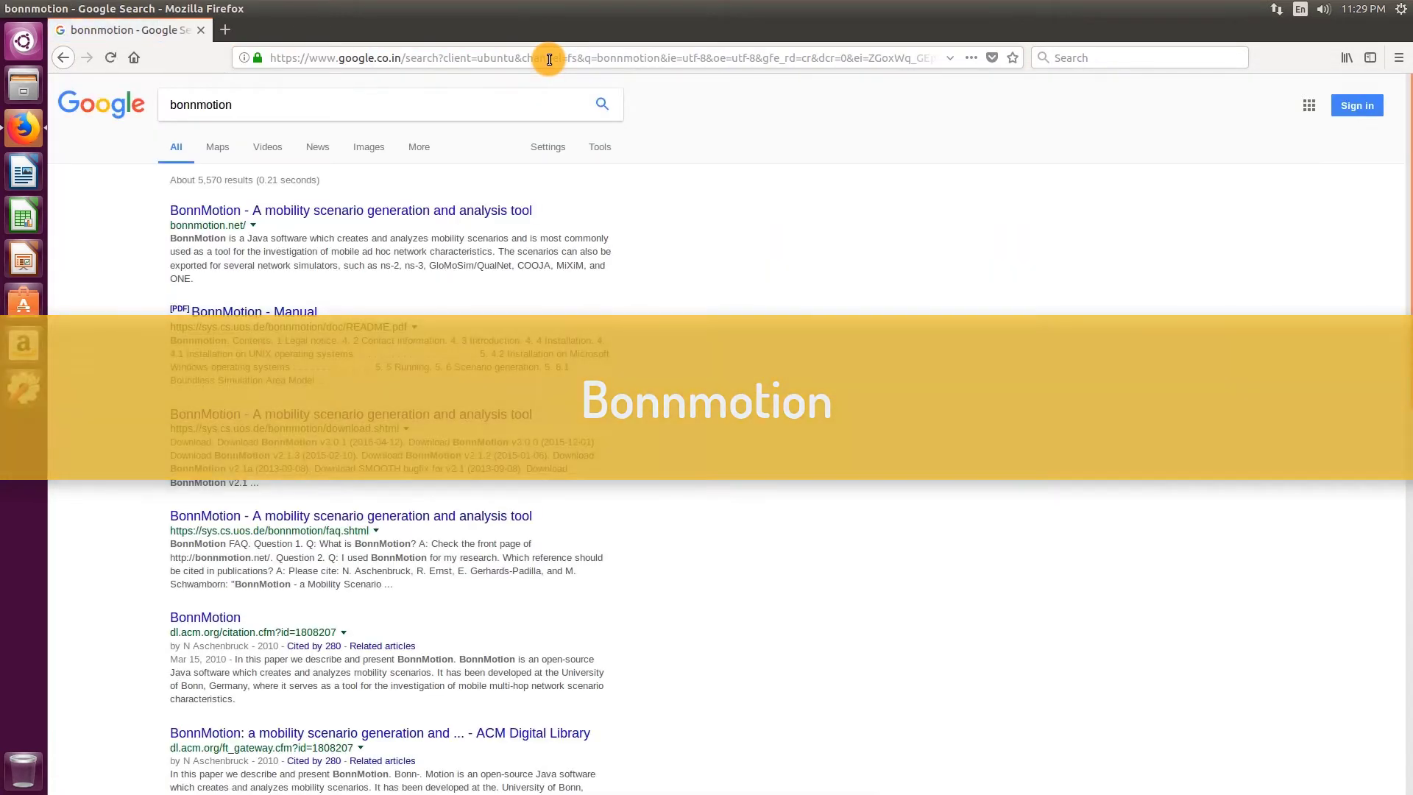
pyautogui.click(423, 213)
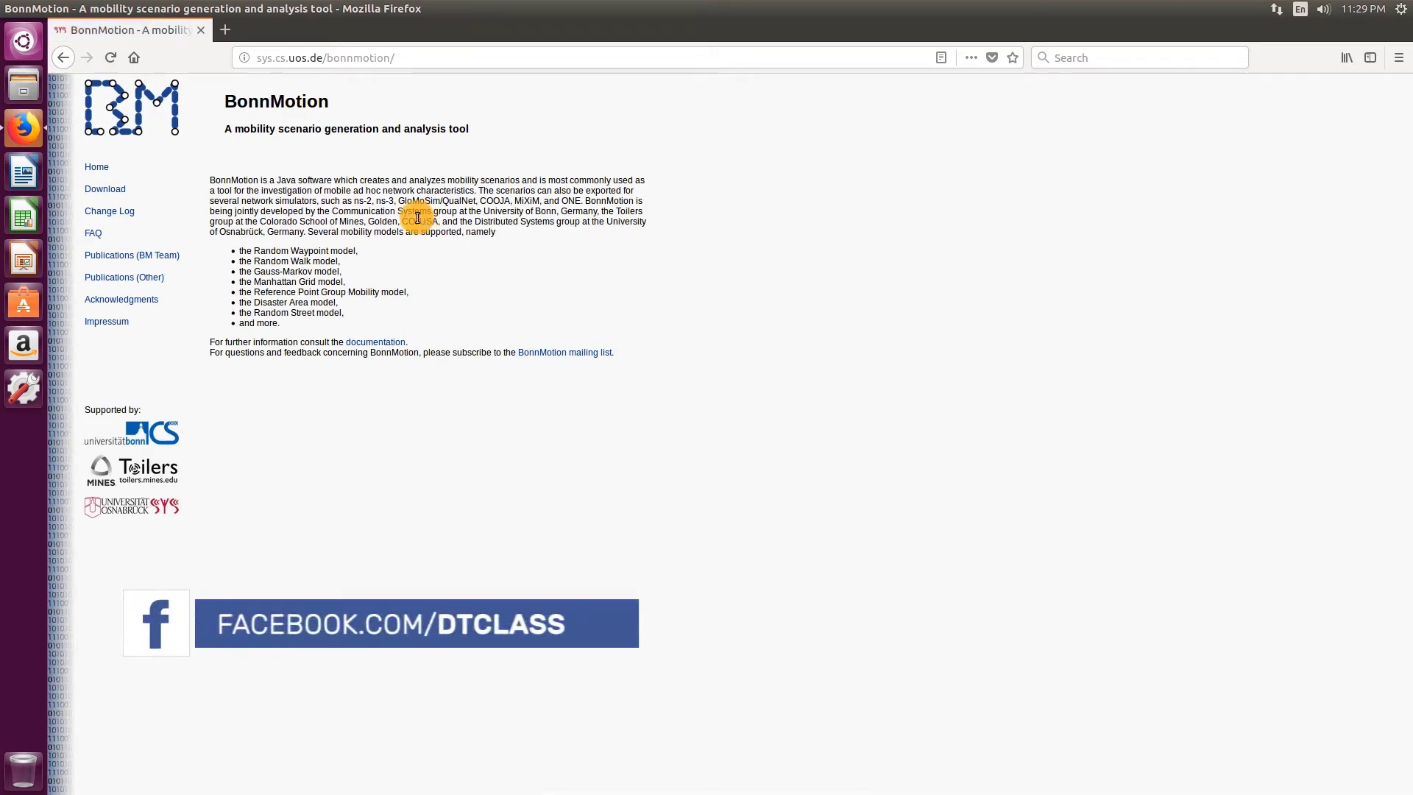
pyautogui.click(107, 190)
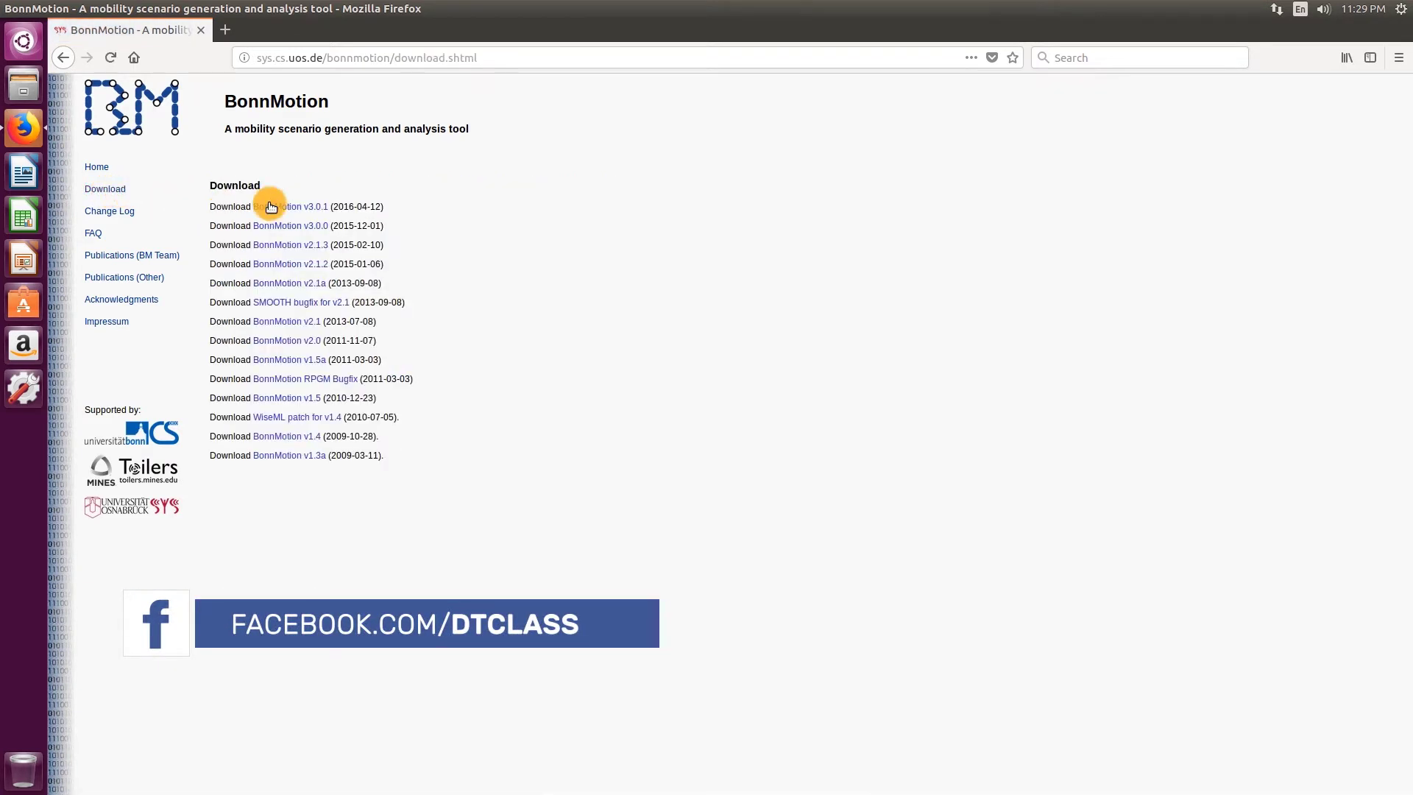
# Download BonnMotion v3.0.1 and save the bonnmotion-3.0.1.zip file to disk.
pyautogui.click(290, 207)
pyautogui.click(621, 440)
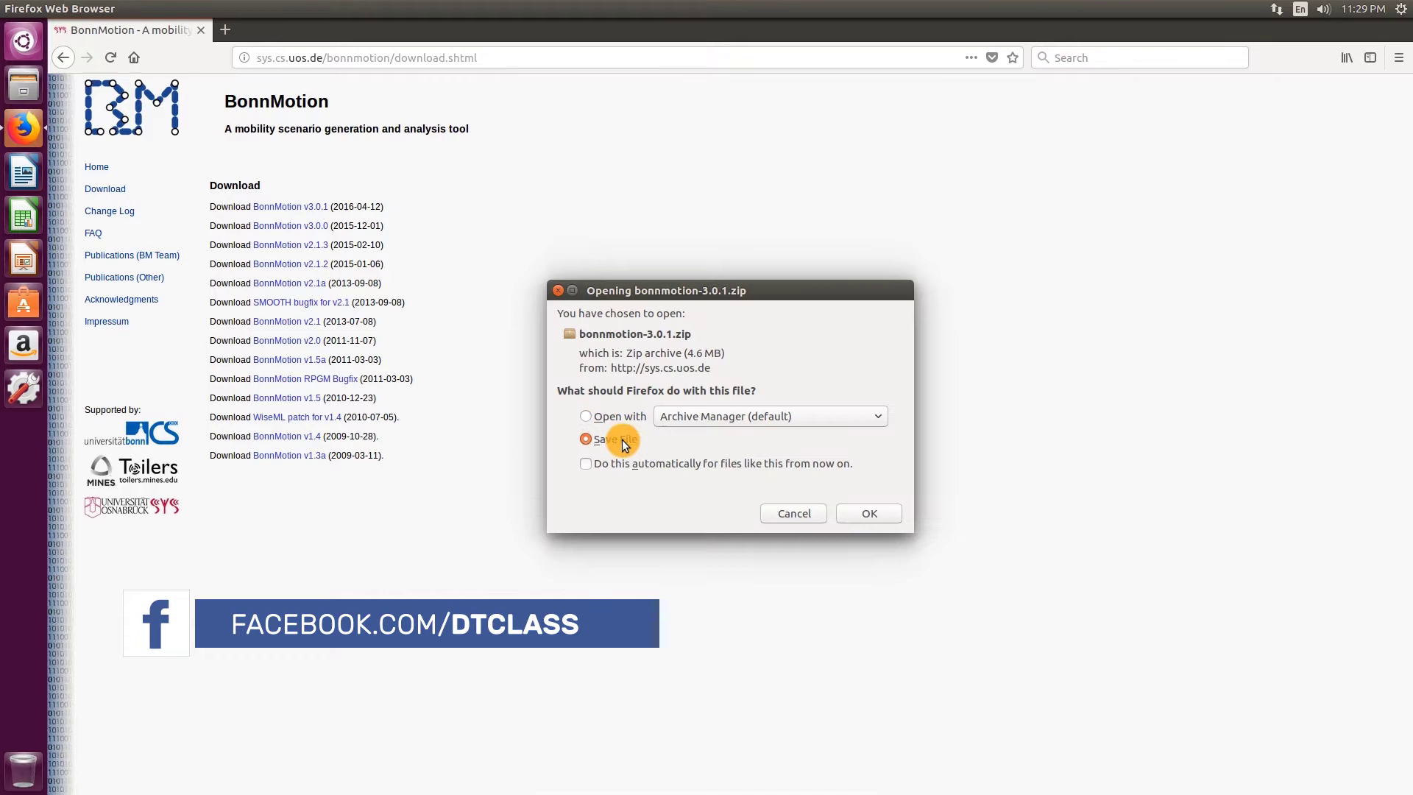
pyautogui.click(889, 510)
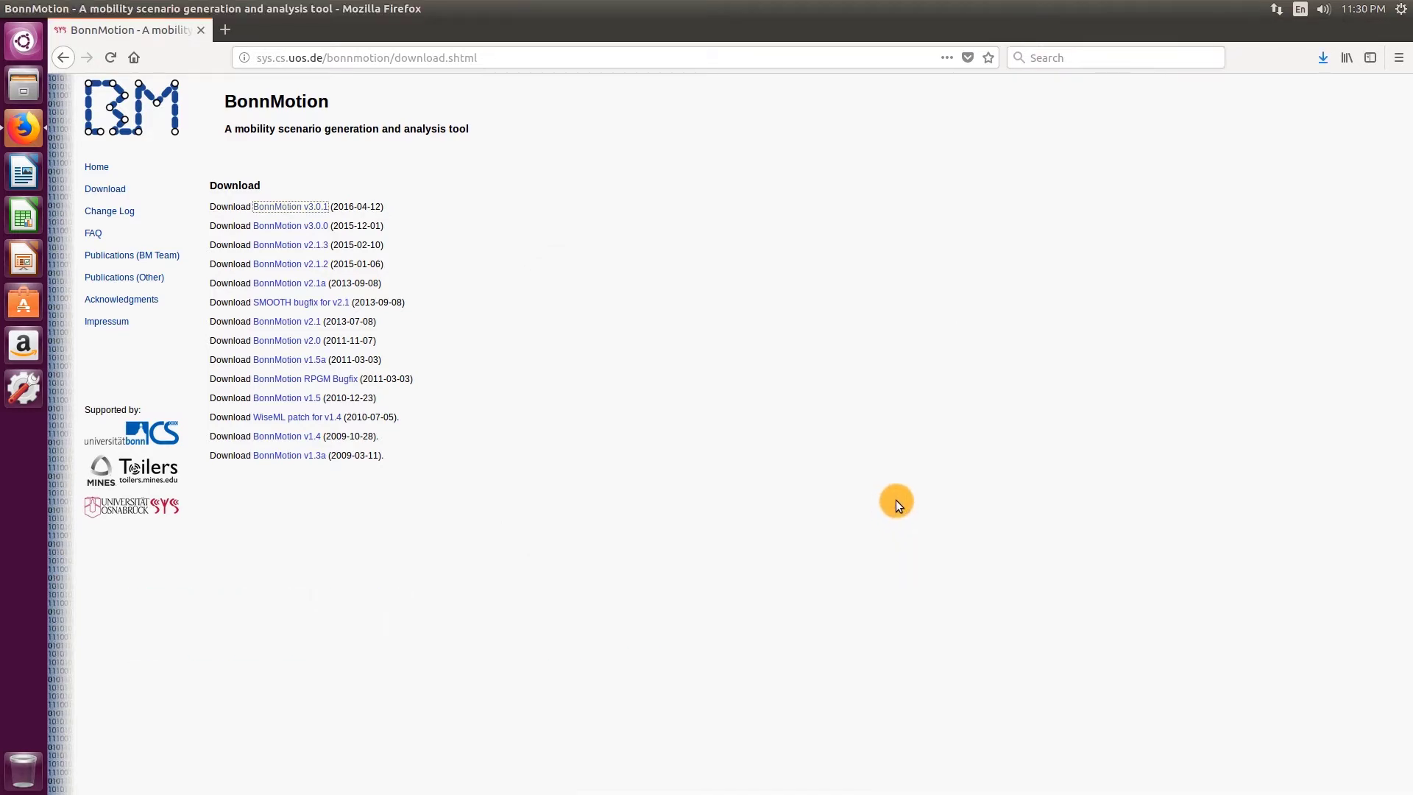
# Switch to the file manager, extract bonnmotion-3.0.1.zip in Downloads and move the extracted folder to the desktop.
pyautogui.click(13, 8)
pyautogui.click(24, 95)
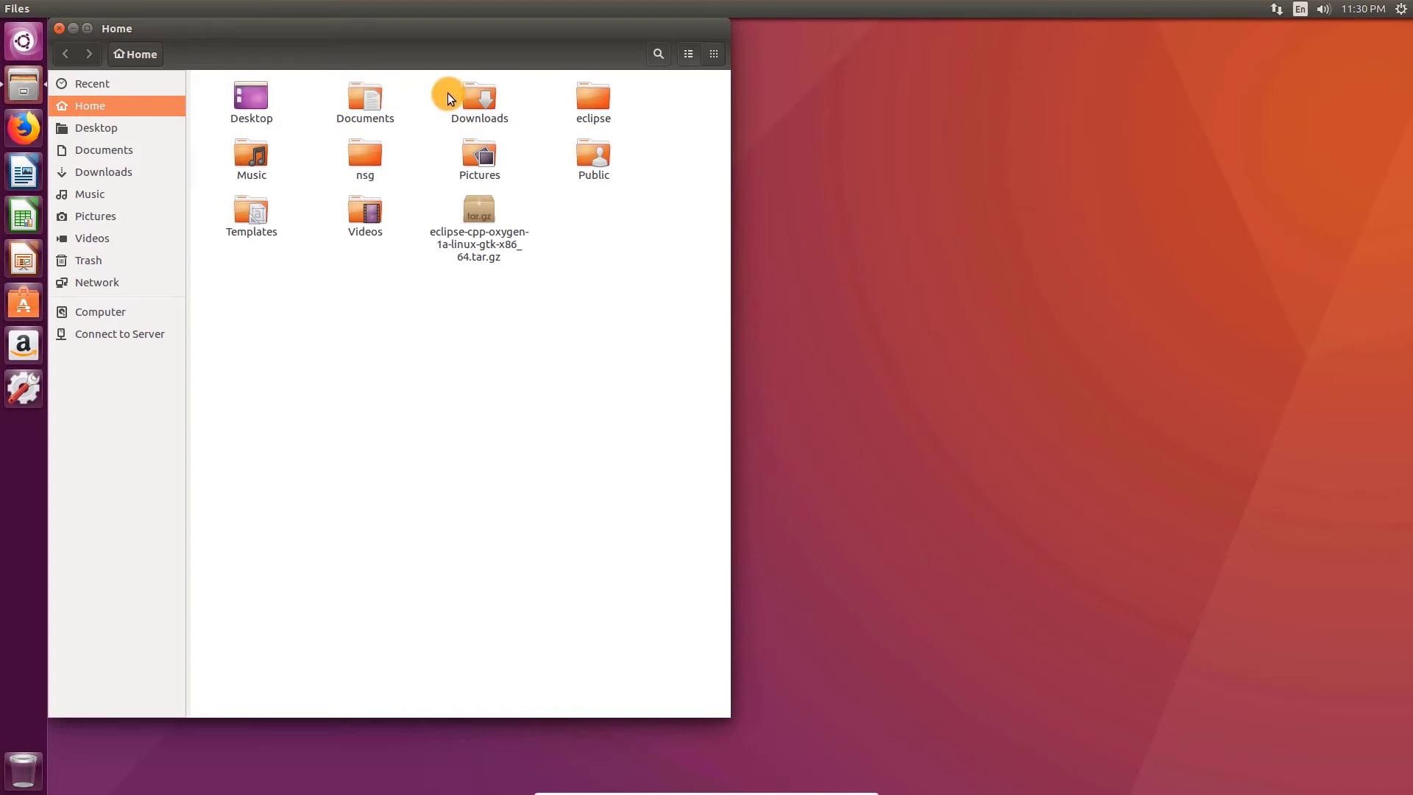
pyautogui.doubleClick(489, 90)
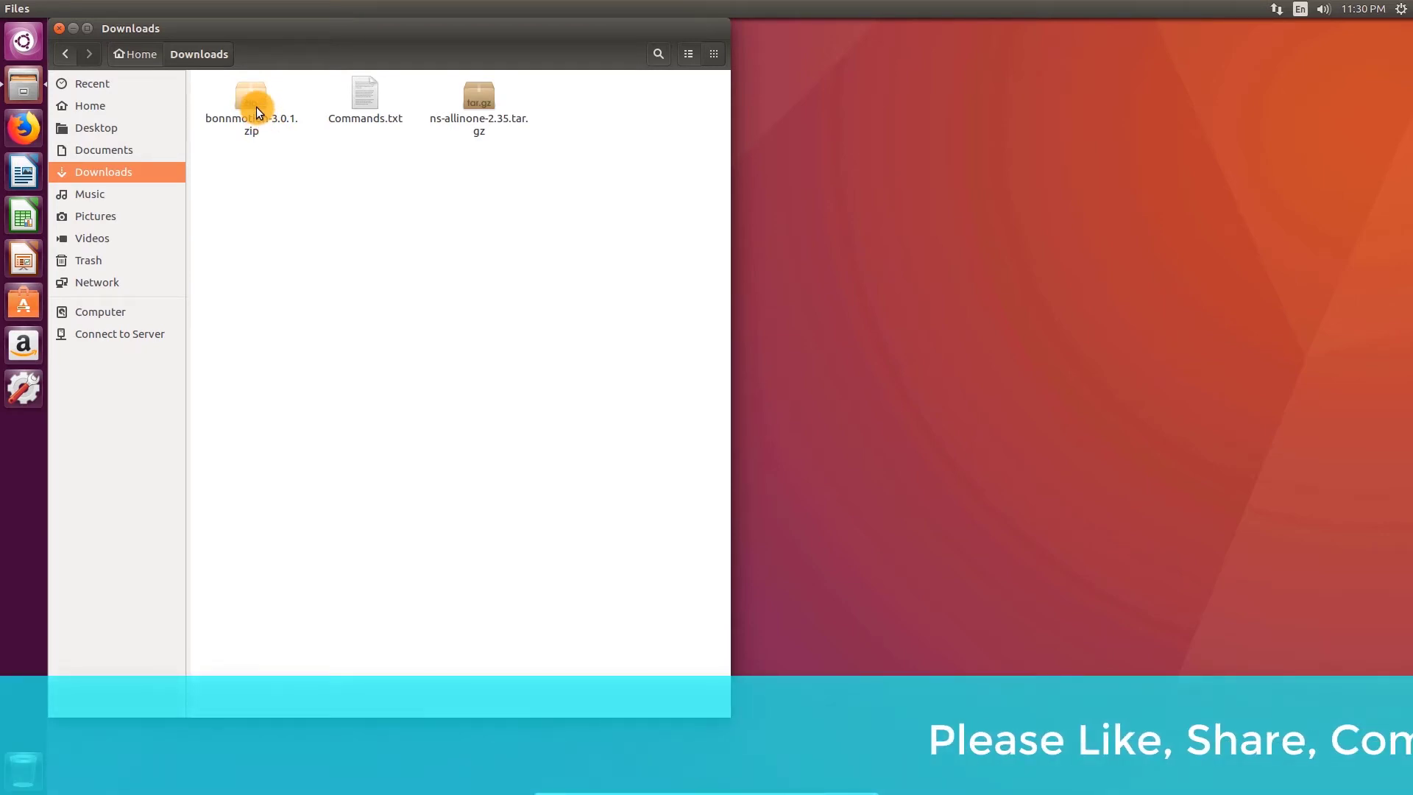
pyautogui.rightClick(256, 108)
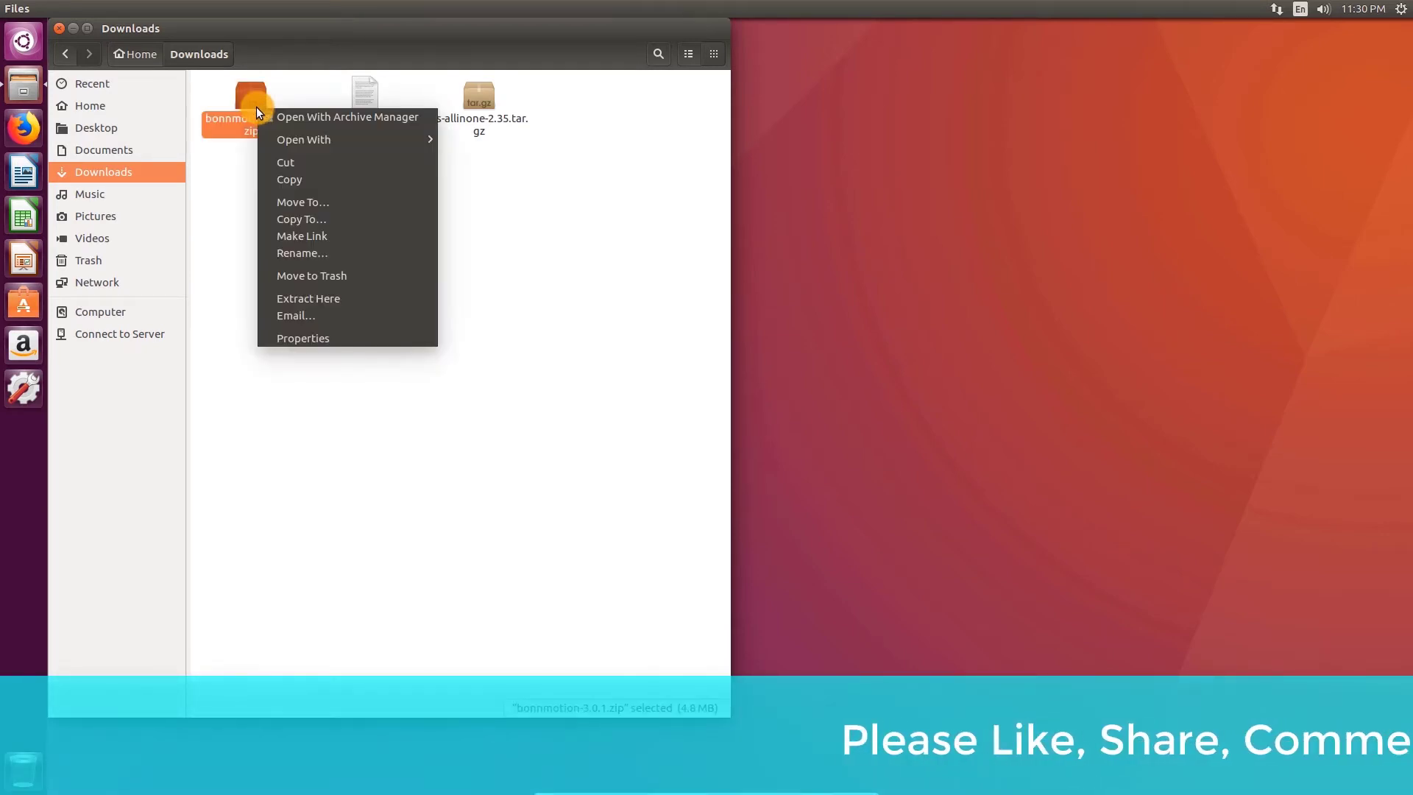
pyautogui.click(378, 298)
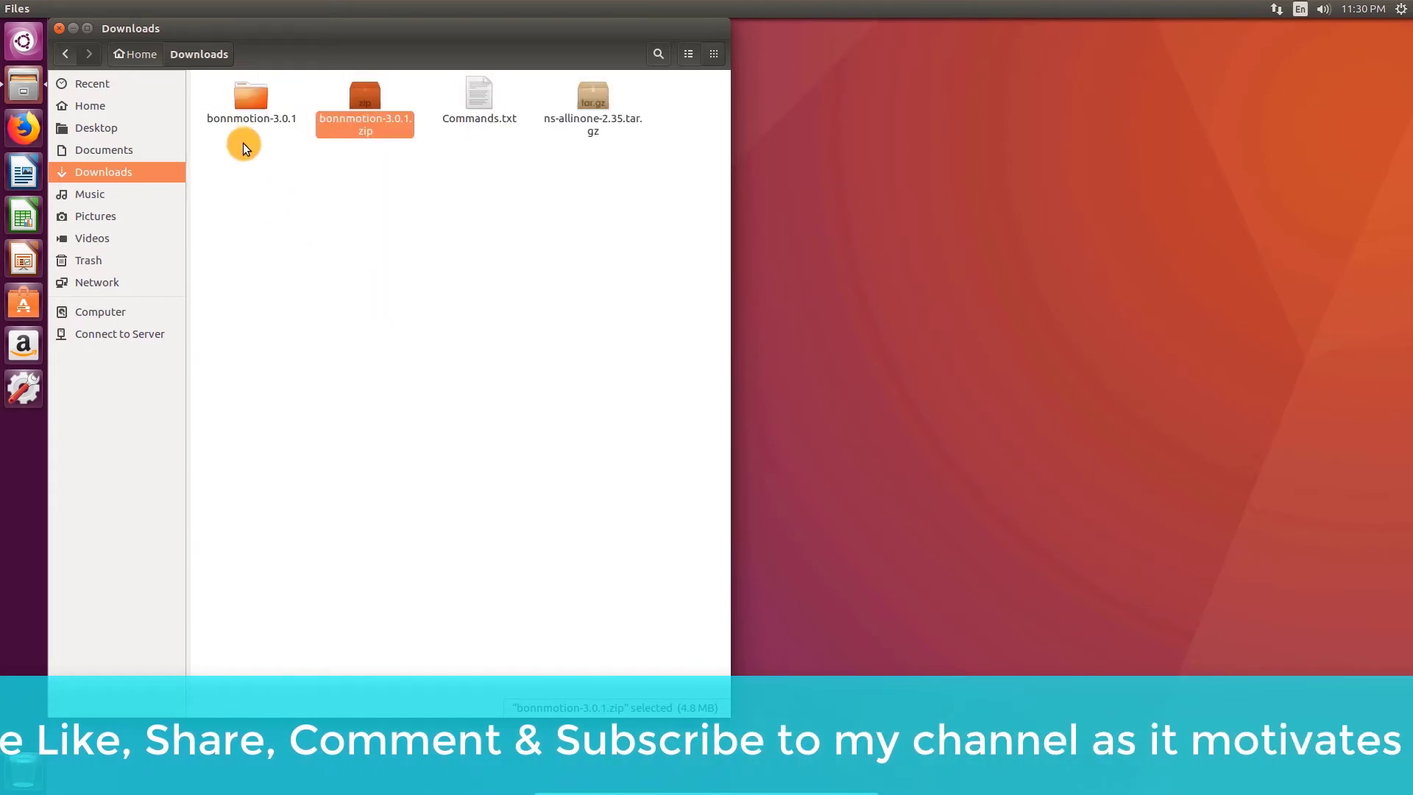
pyautogui.moveTo(251, 99); pyautogui.dragTo(1062, 243)
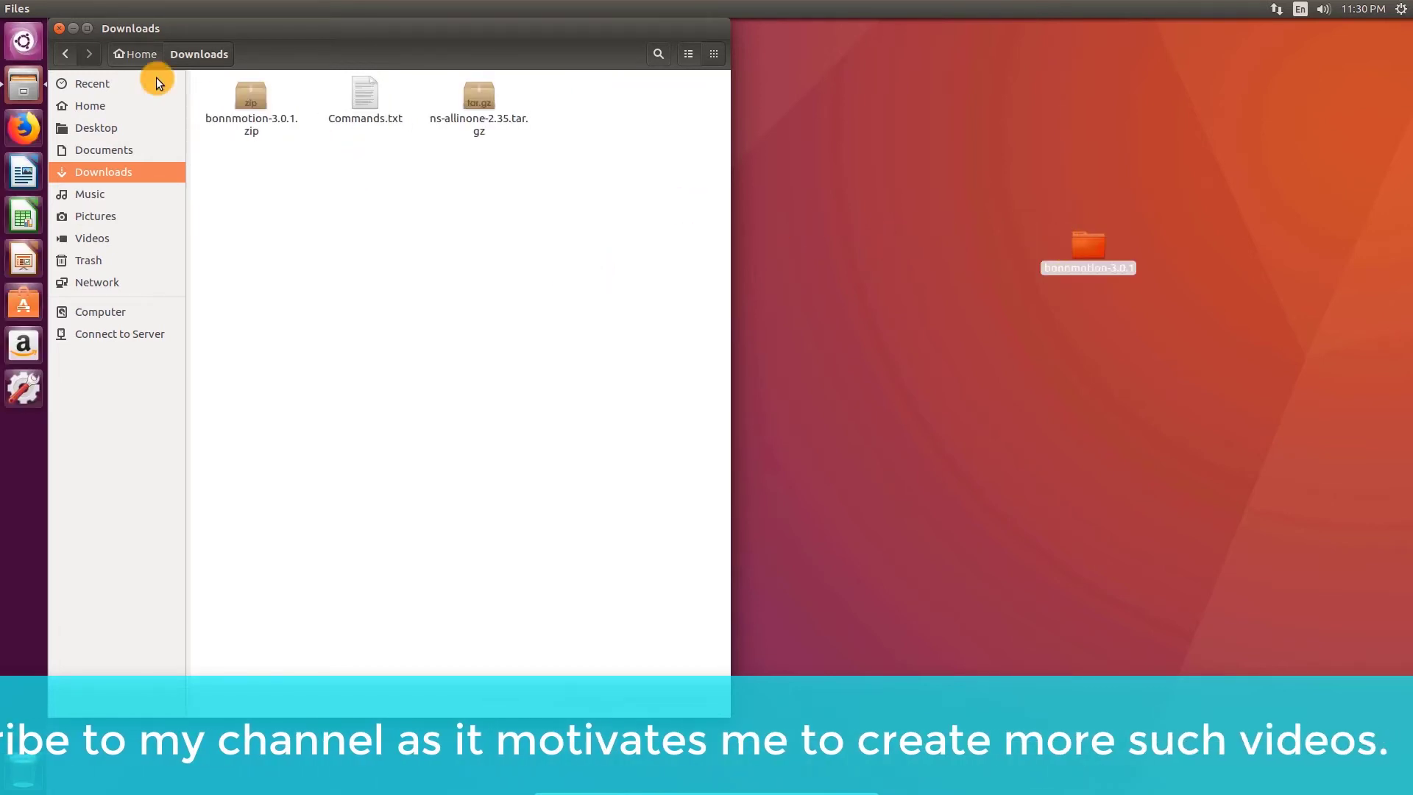
pyautogui.click(59, 29)
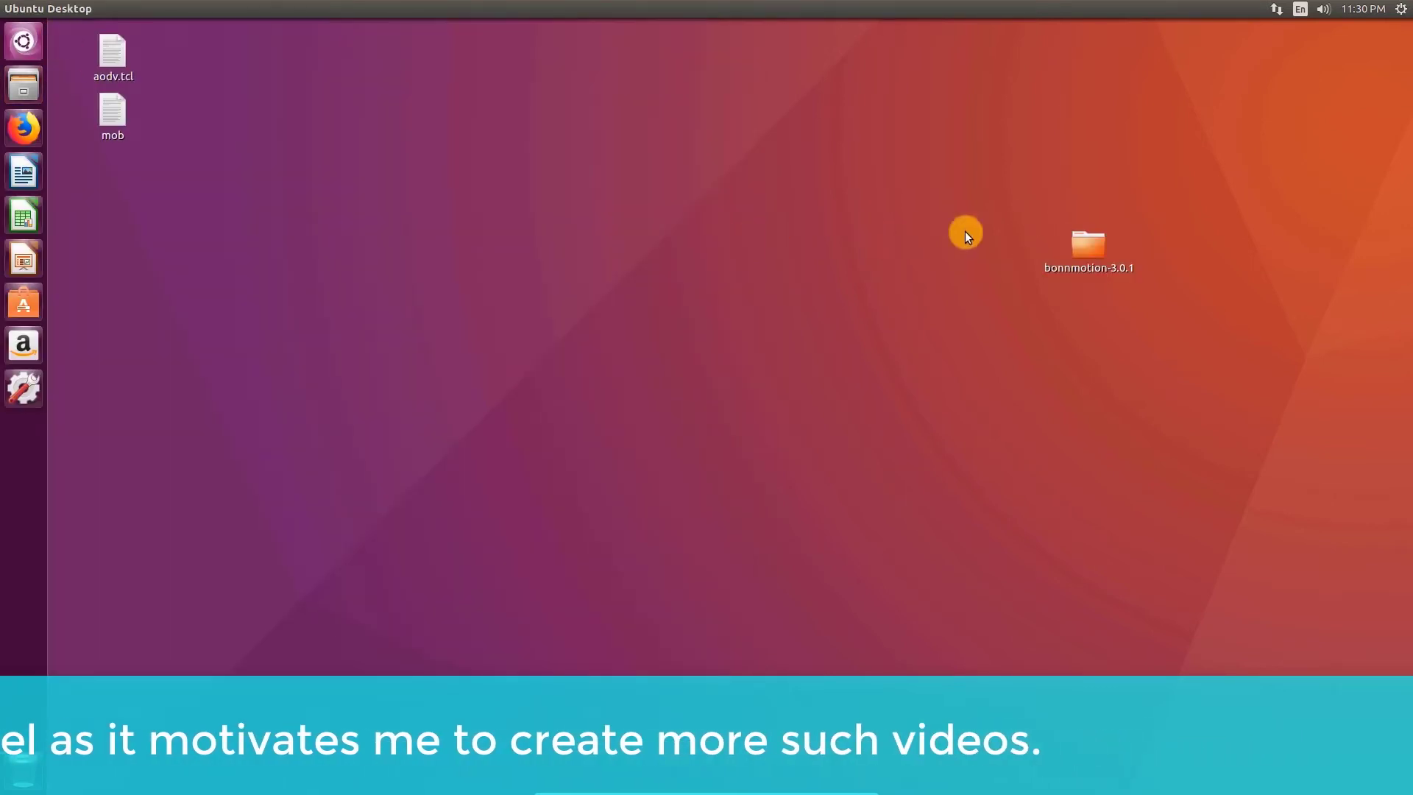
# Open the bonnmotion-3.0.1 folder on the desktop and start a terminal in it.
pyautogui.doubleClick(1096, 254)
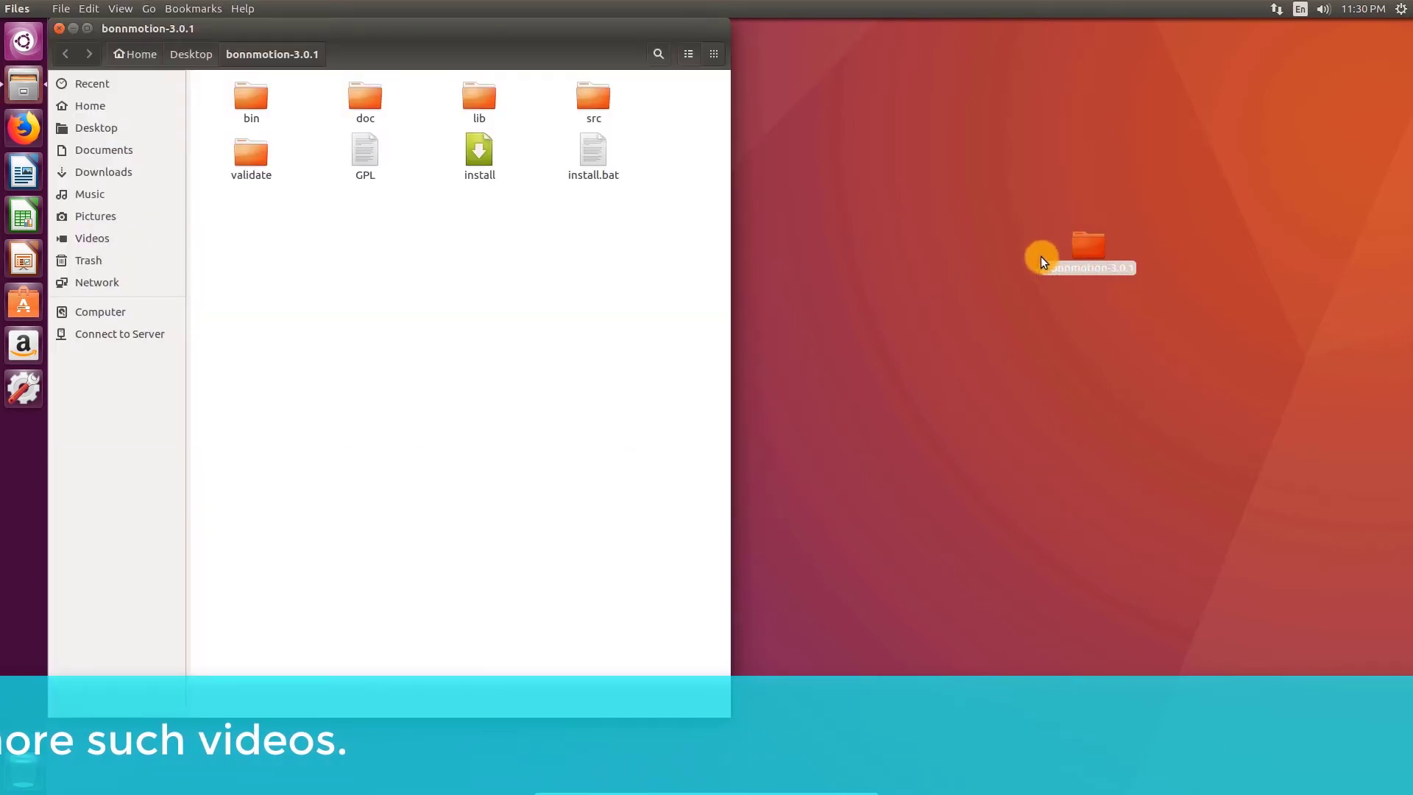
pyautogui.rightClick(658, 268)
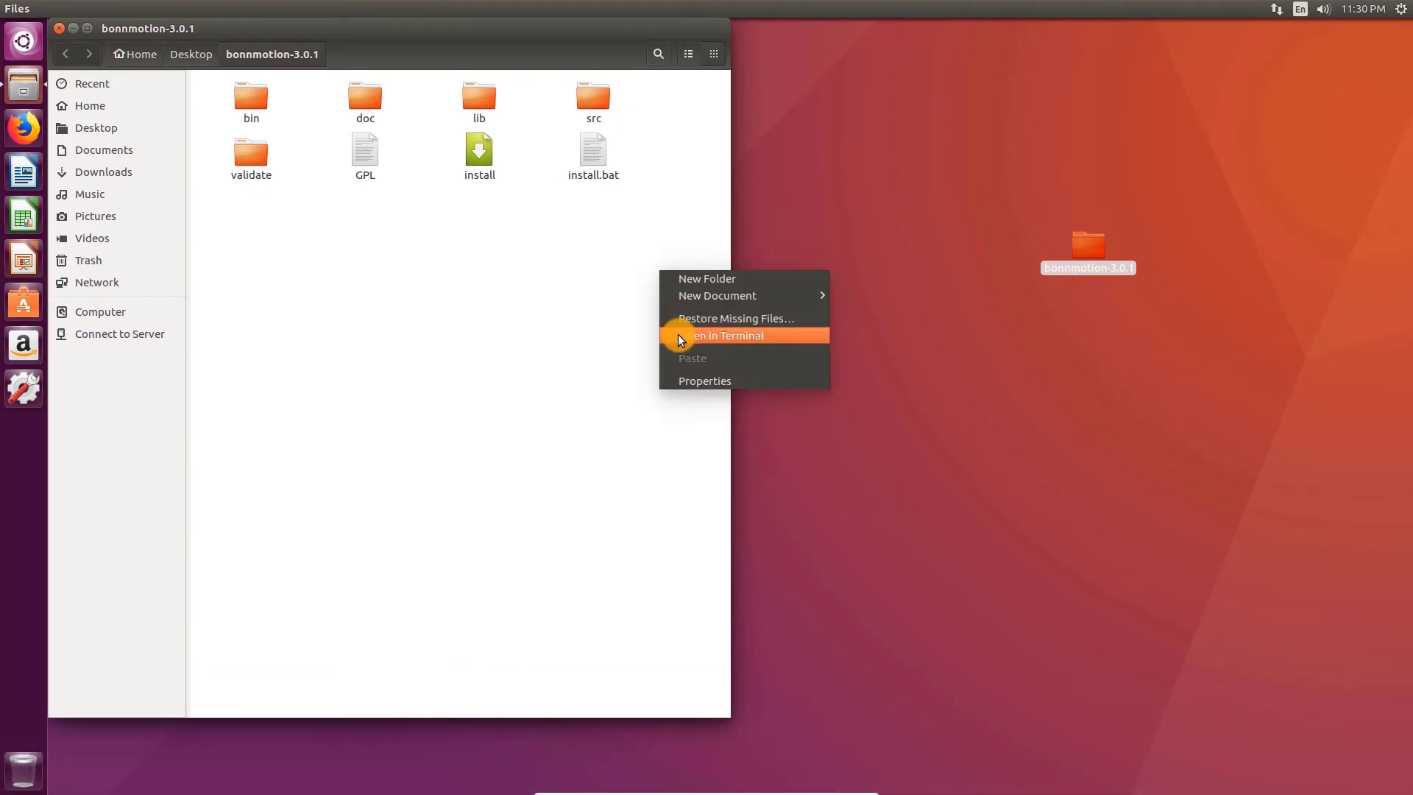
pyautogui.click(678, 337)
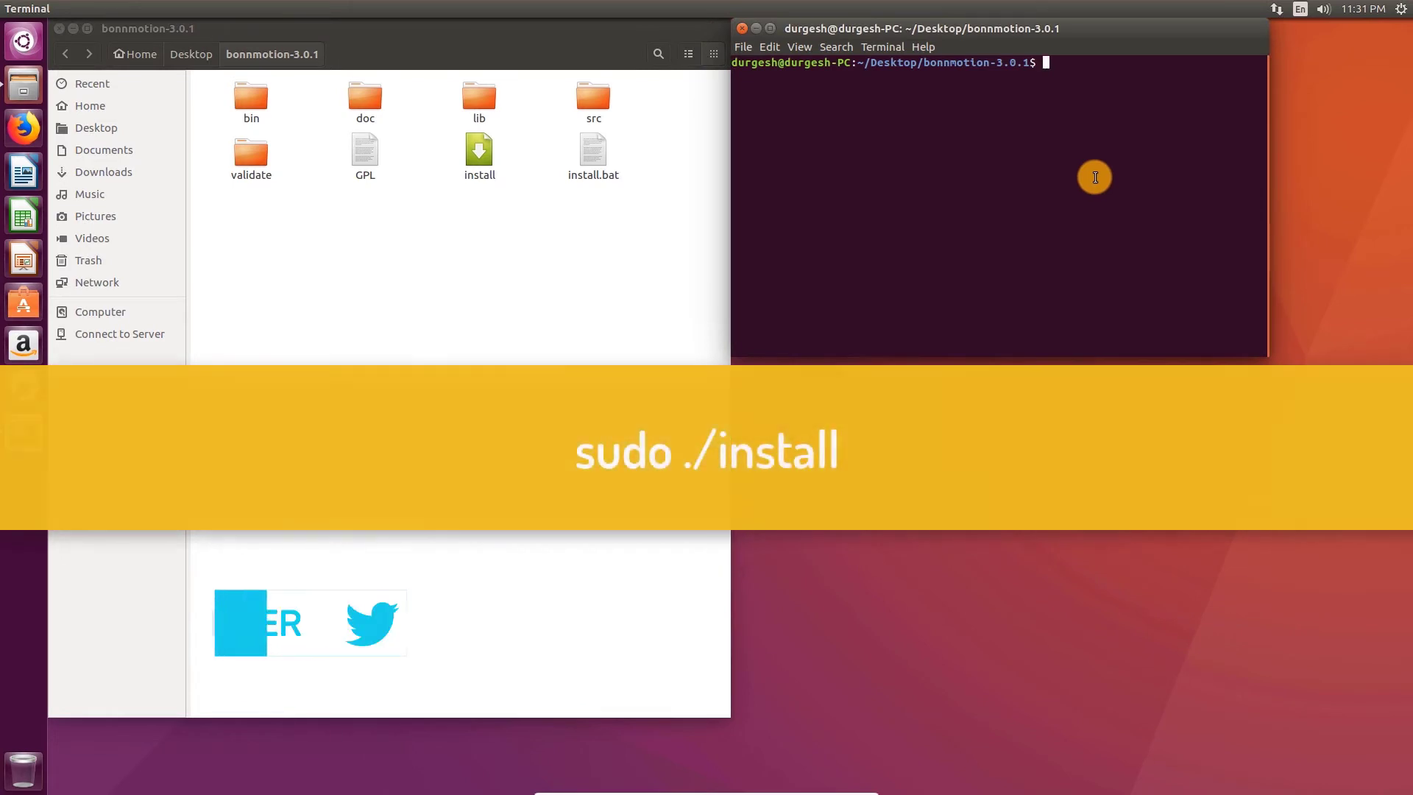
# Run the installer with "sudo ./install", entering the account password and accepting the default Java binary path /usr/bin.
pyautogui.write('sudo ./install')
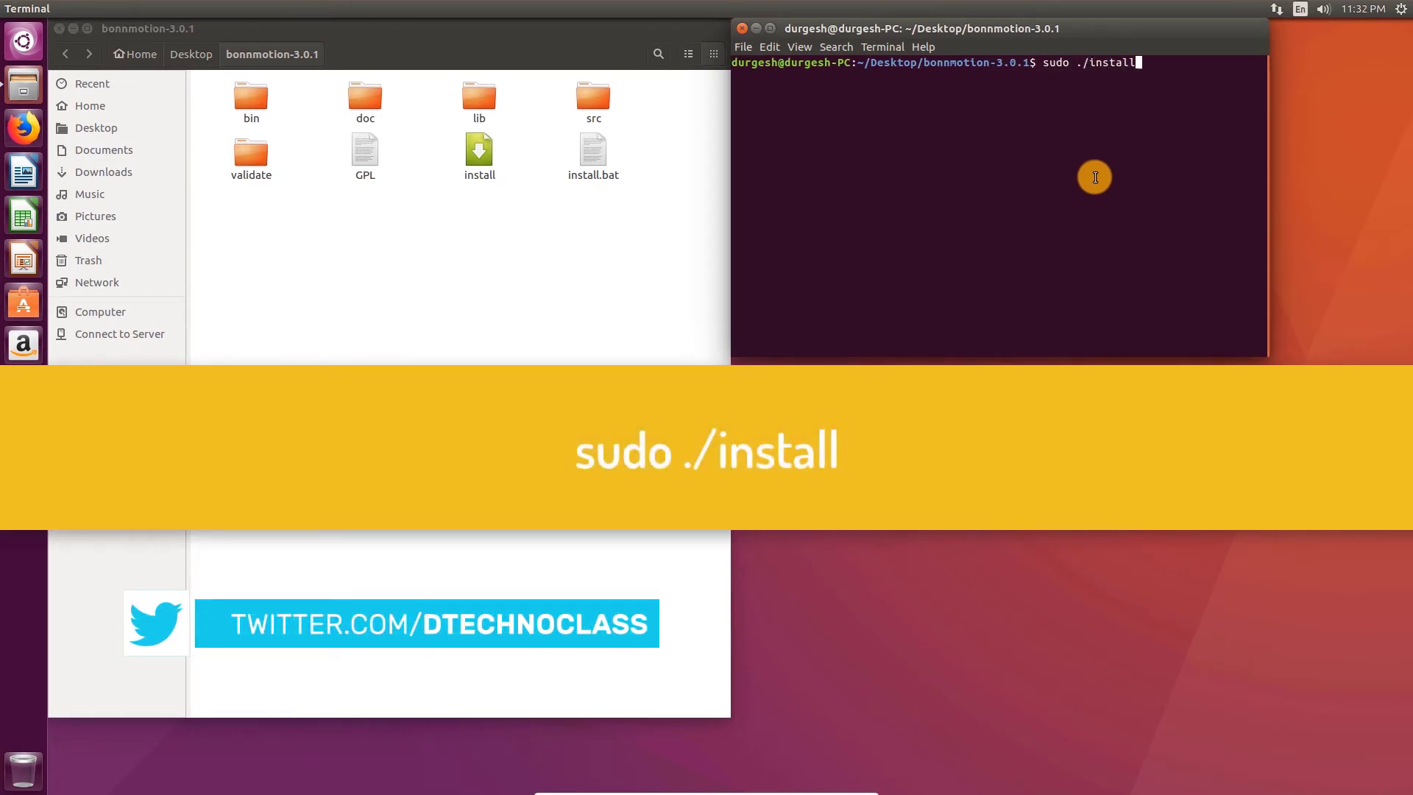
pyautogui.press('Return')
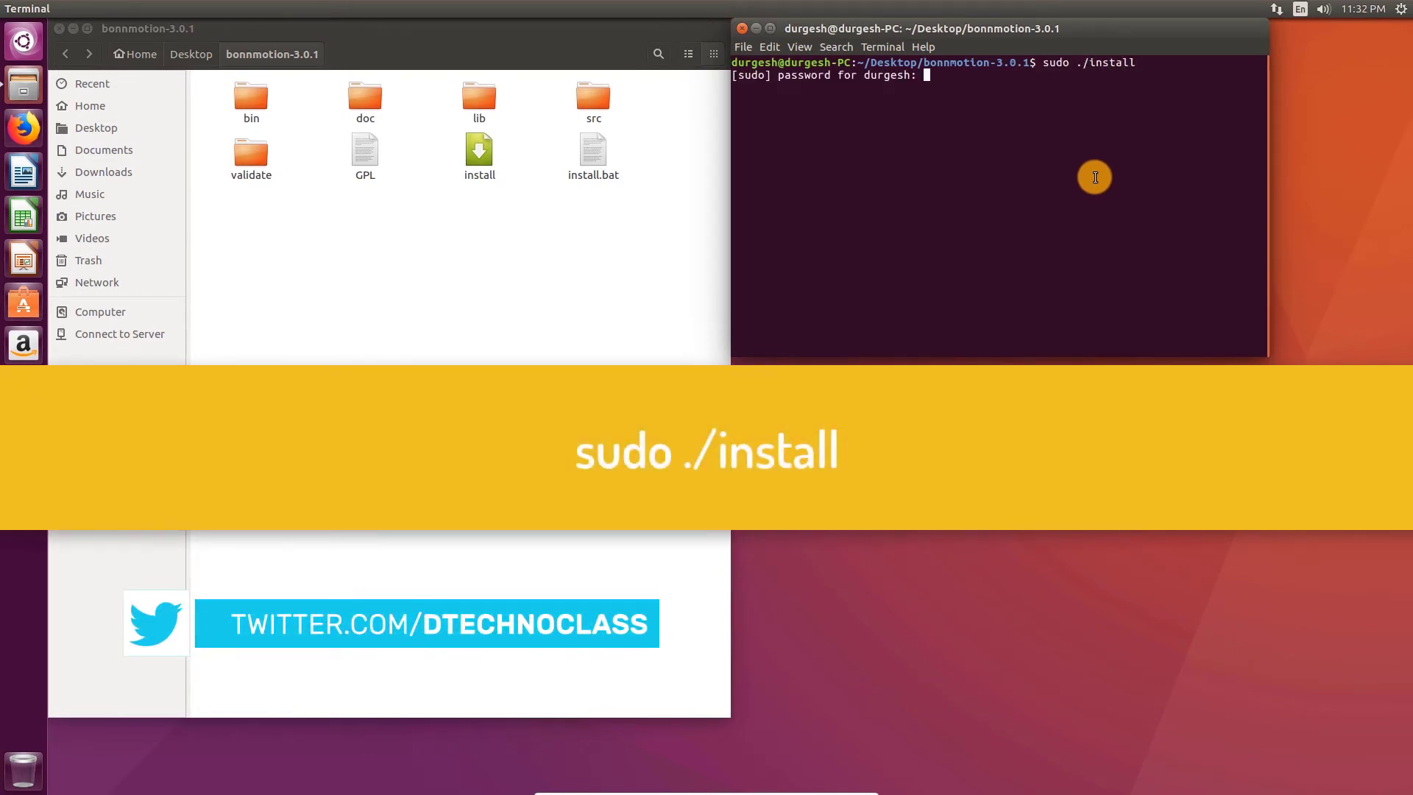
pyautogui.press('Return')
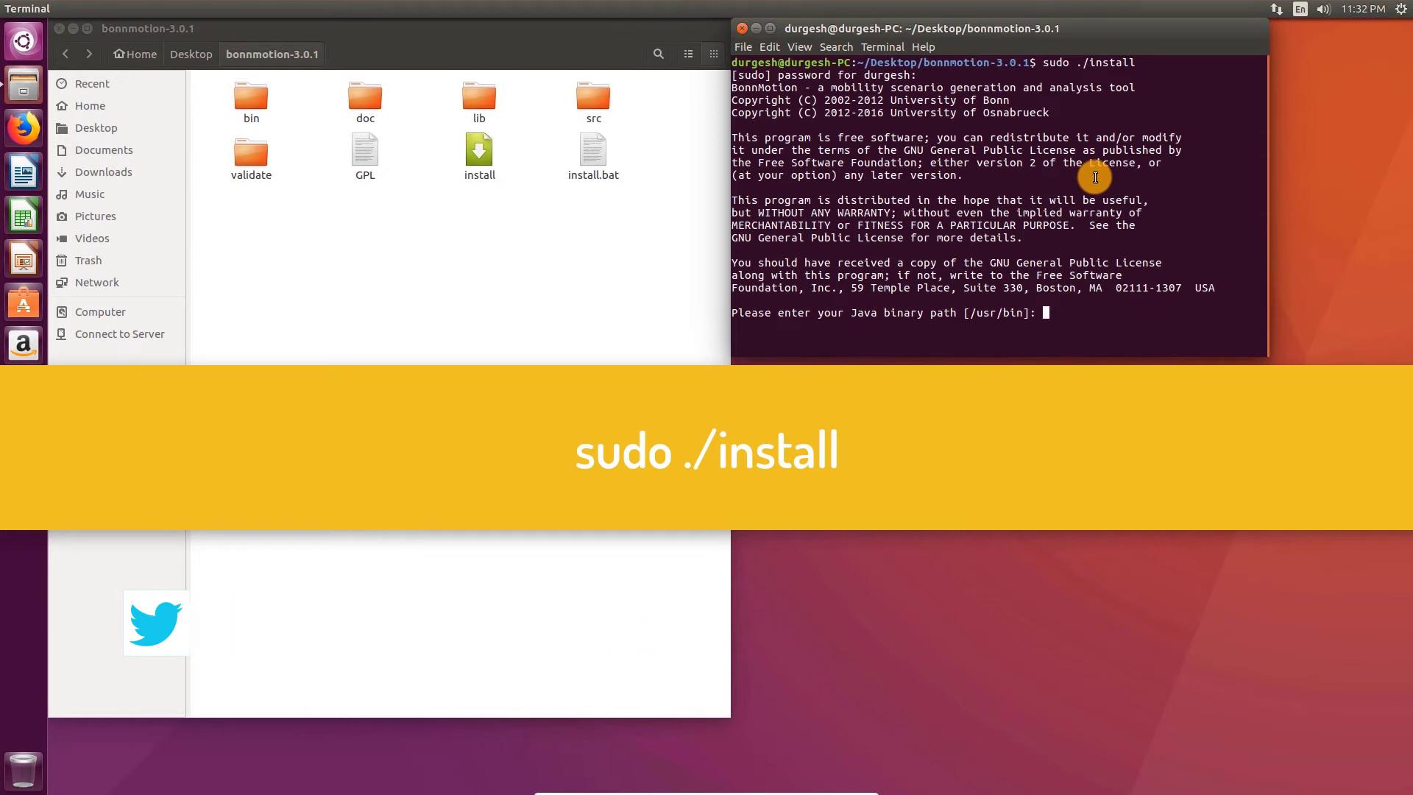
pyautogui.press('Return')
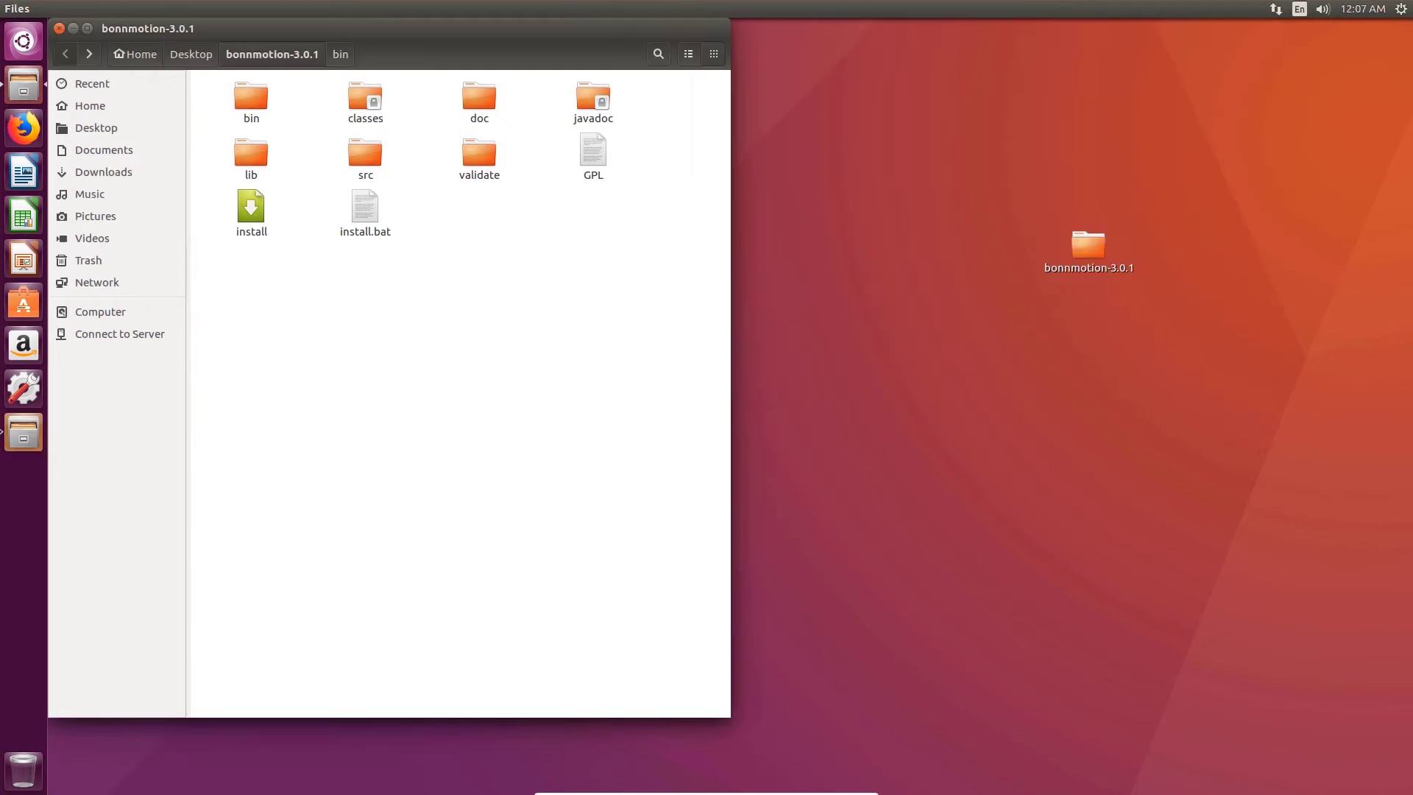
# Open a new terminal in the bonnmotion-3.0.1 folder and change to its bin directory with "cd bin/".
pyautogui.rightClick(537, 308)
pyautogui.click(560, 378)
pyautogui.write('cd bin/')
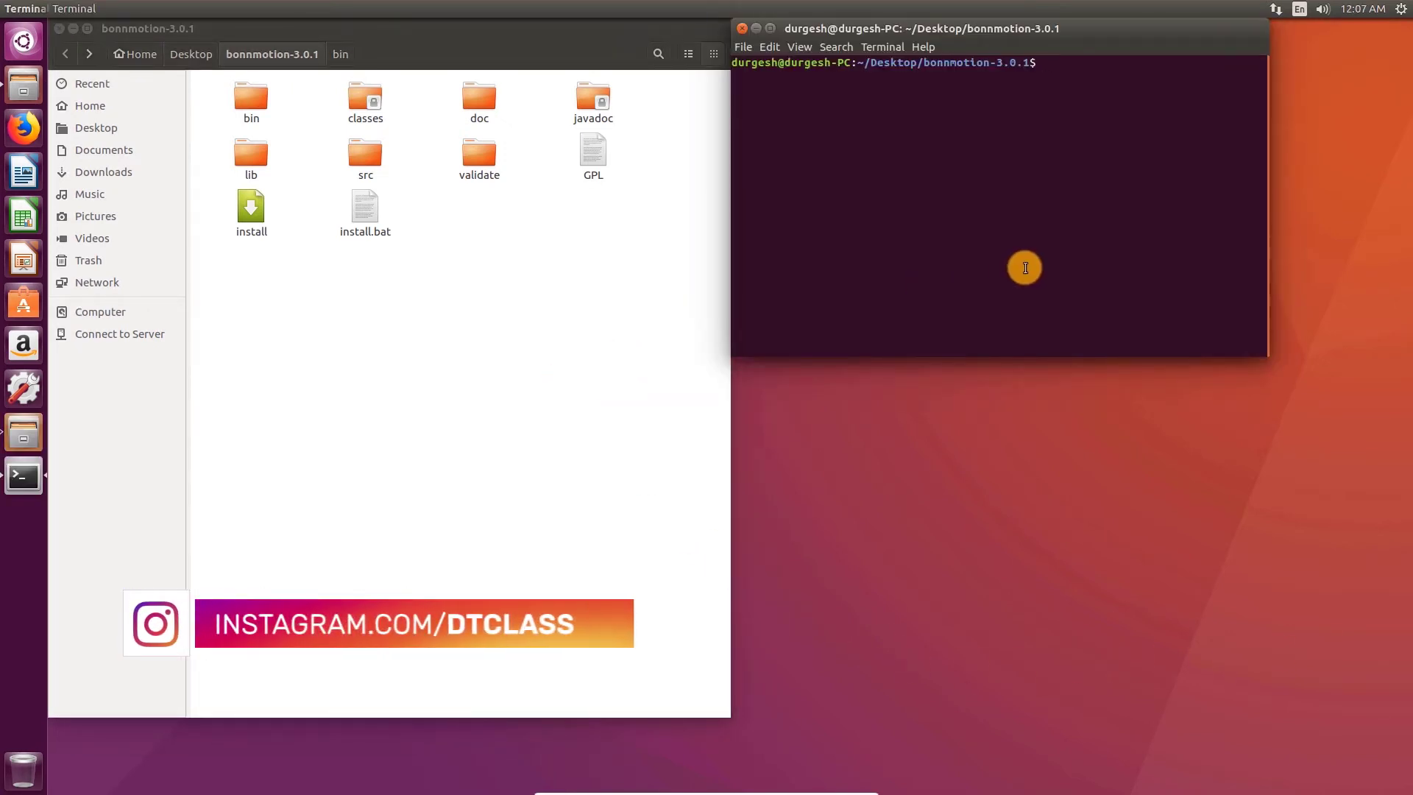
pyautogui.press('Return')
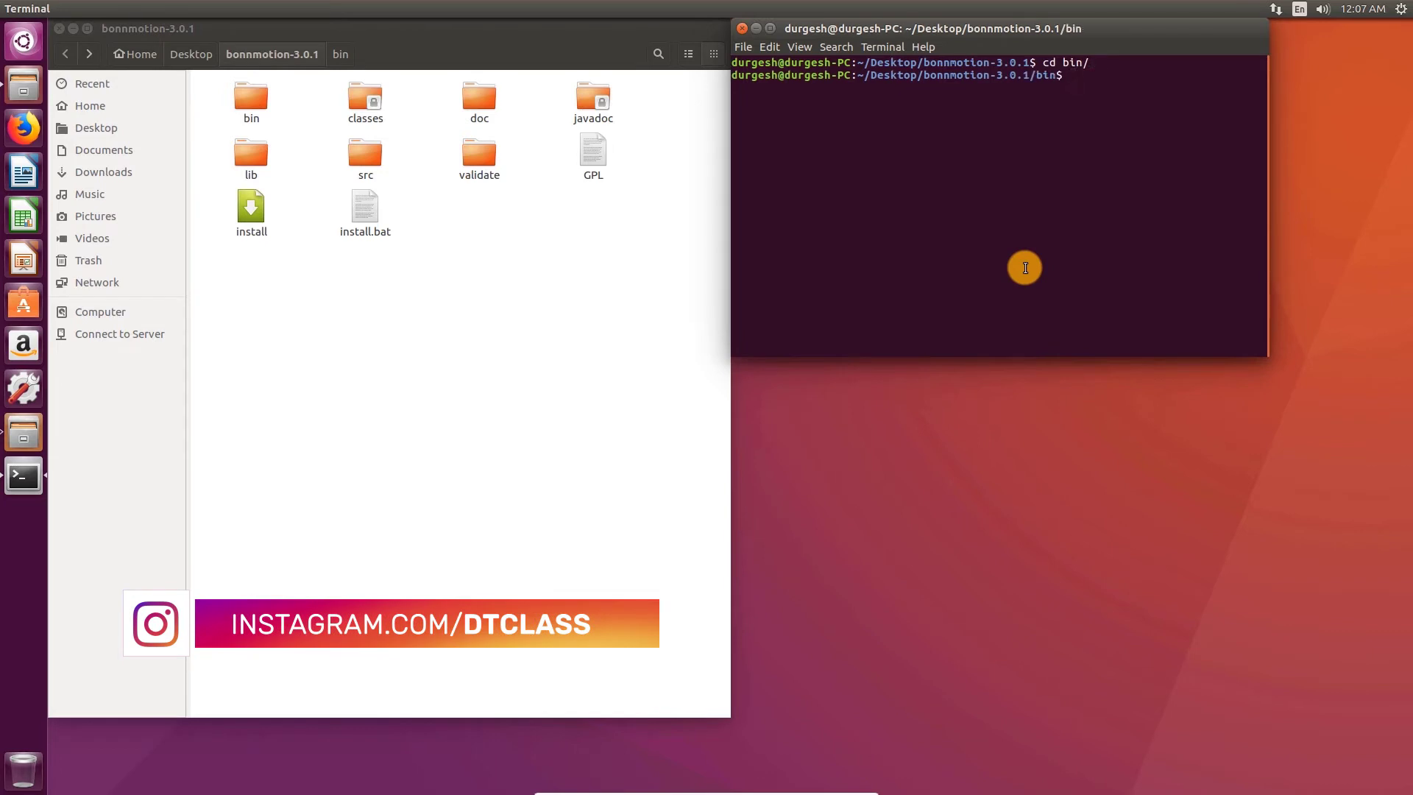
# Generate a Manhattan grid scenario with "./bm -f scen ManhattanGrid -u 3 -v 3 -d 200 -n 10 -x 800 -y 800 -i 0".
pyautogui.write('./')
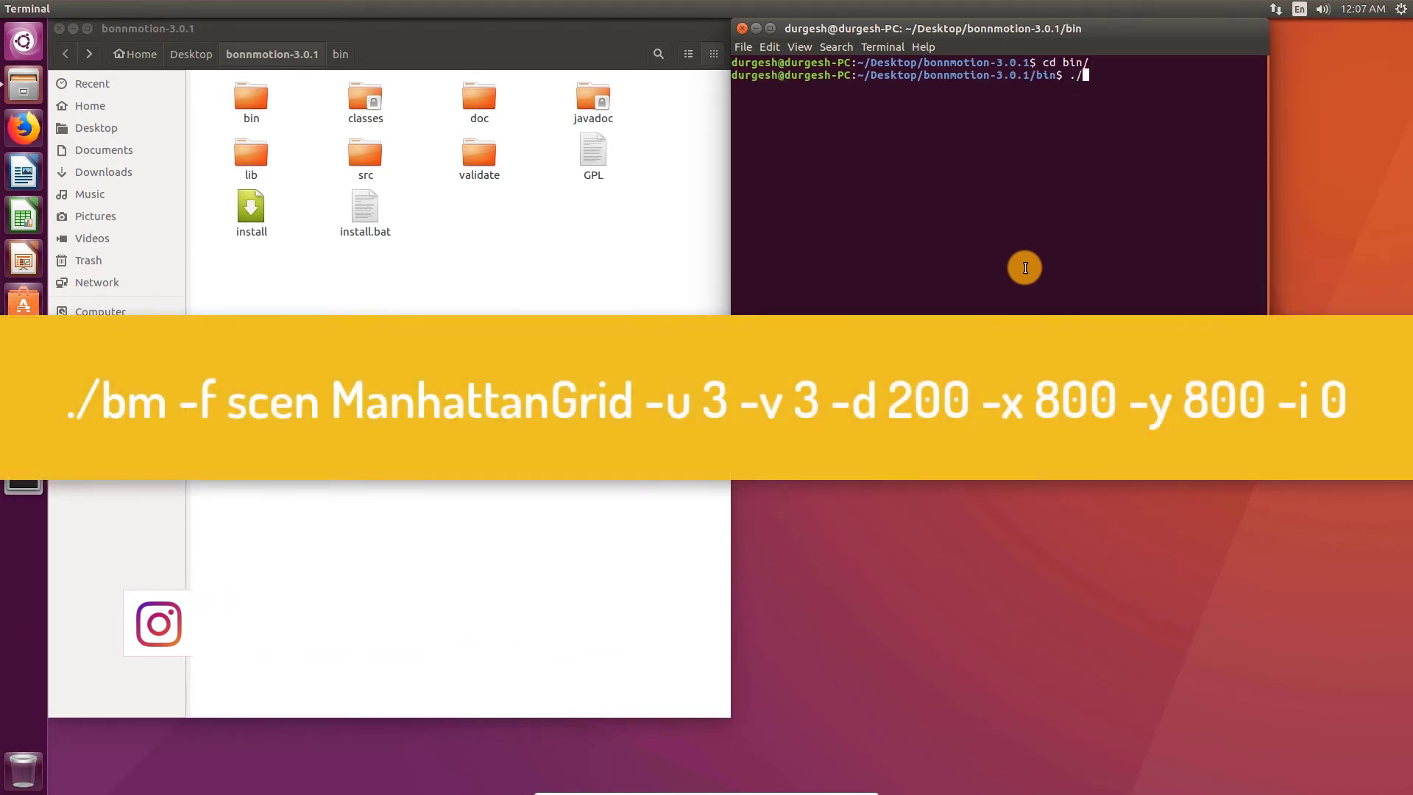
pyautogui.write('bm ')
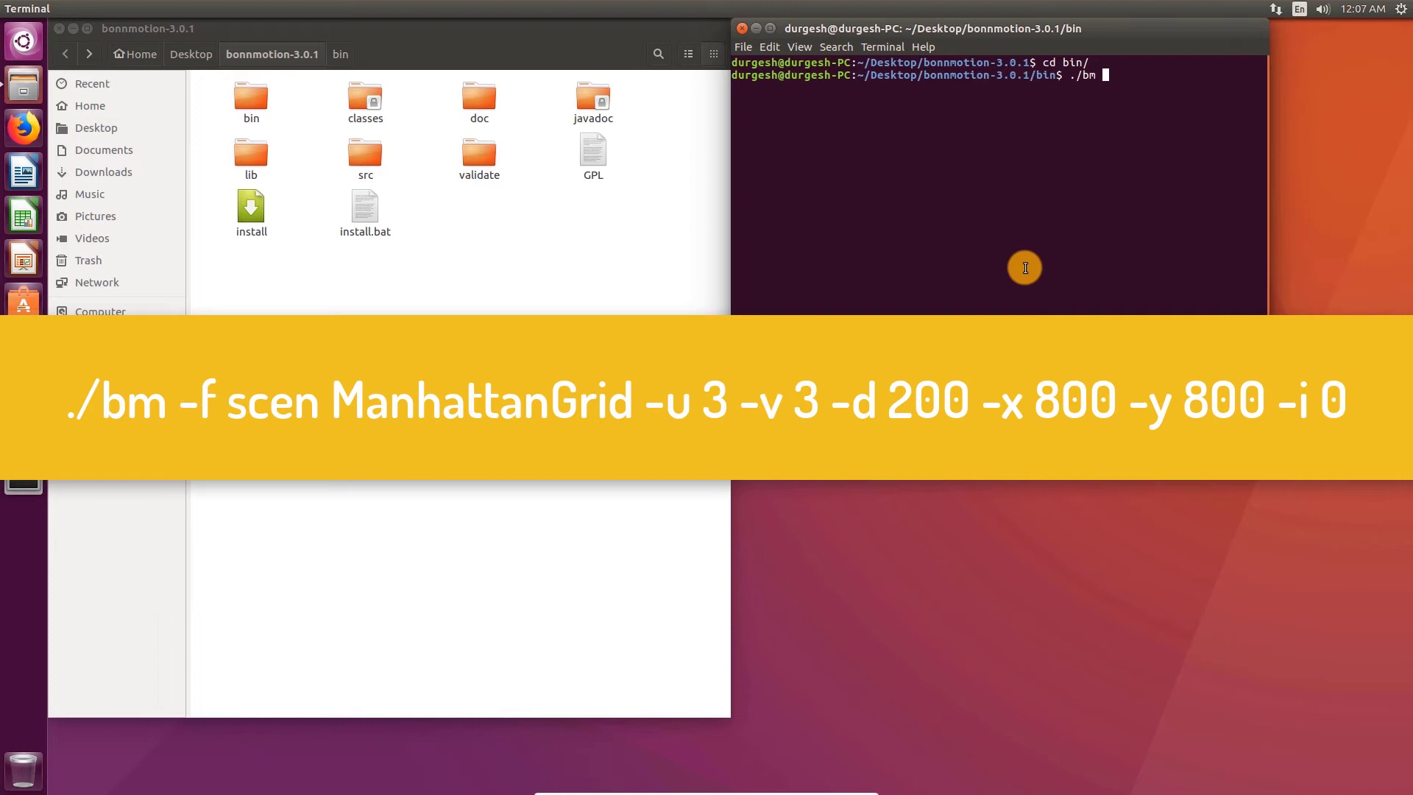
pyautogui.write('-f scen')
pyautogui.write('ManhattanGrid -u 3 -v 3 -d 200 -n ')
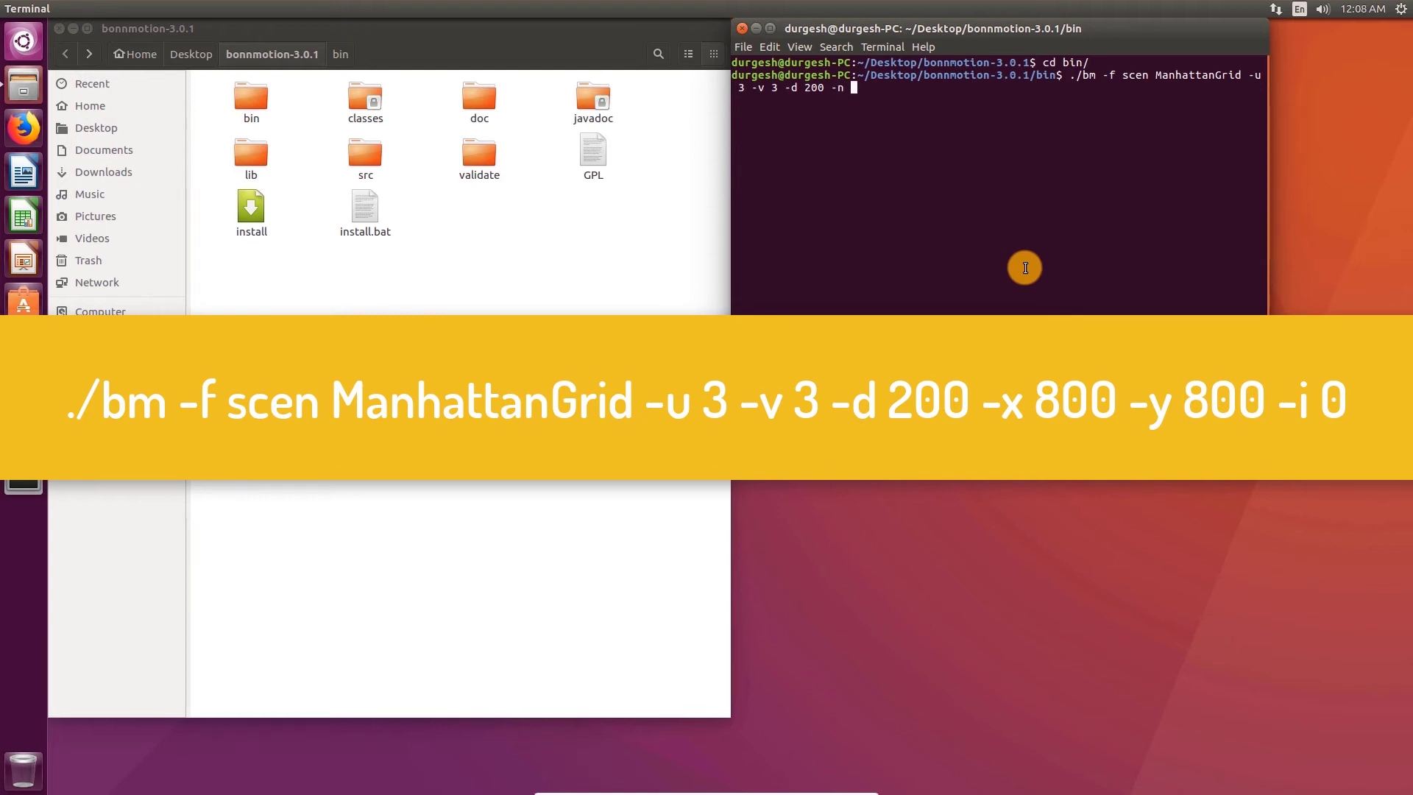
pyautogui.write('10')
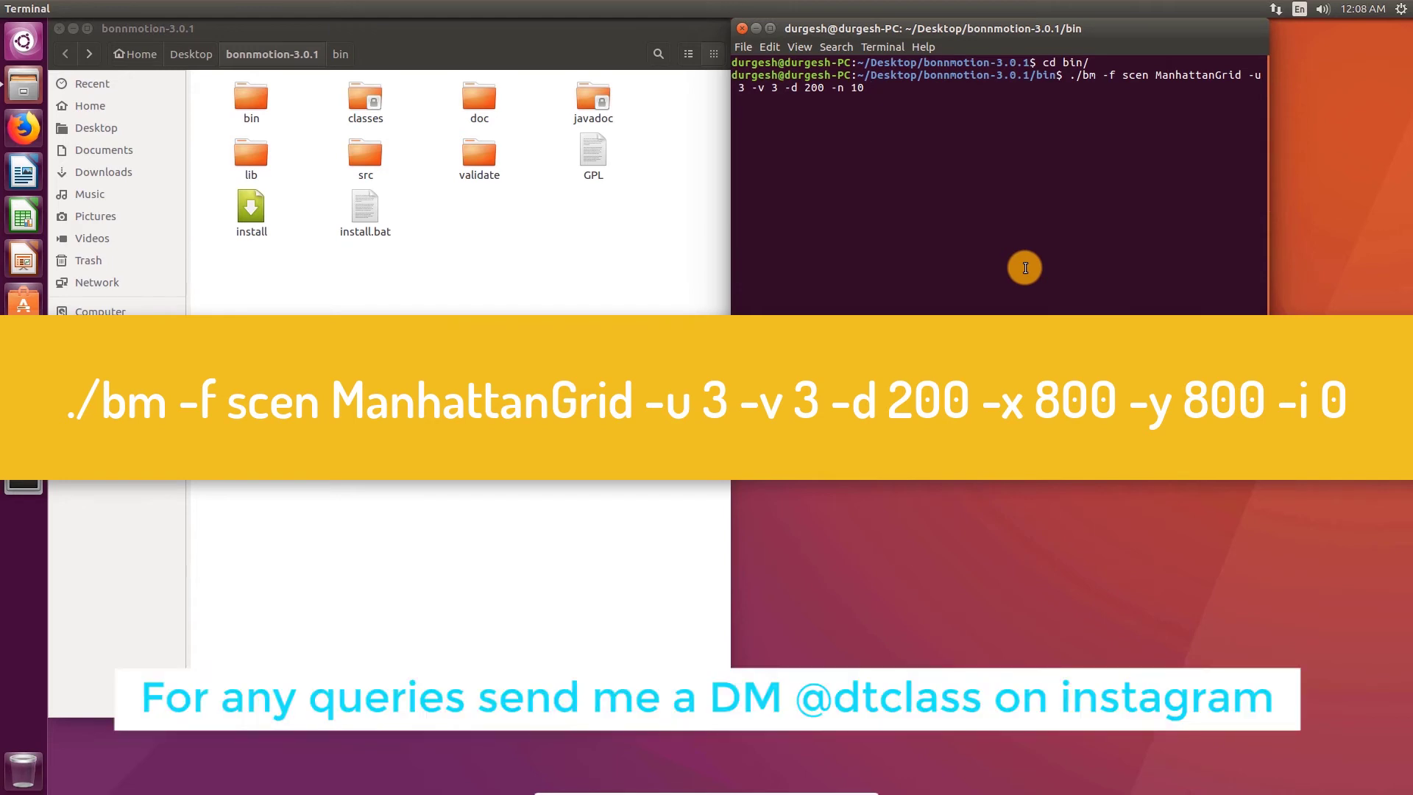
pyautogui.write(' -x 800 -y 800 -i')
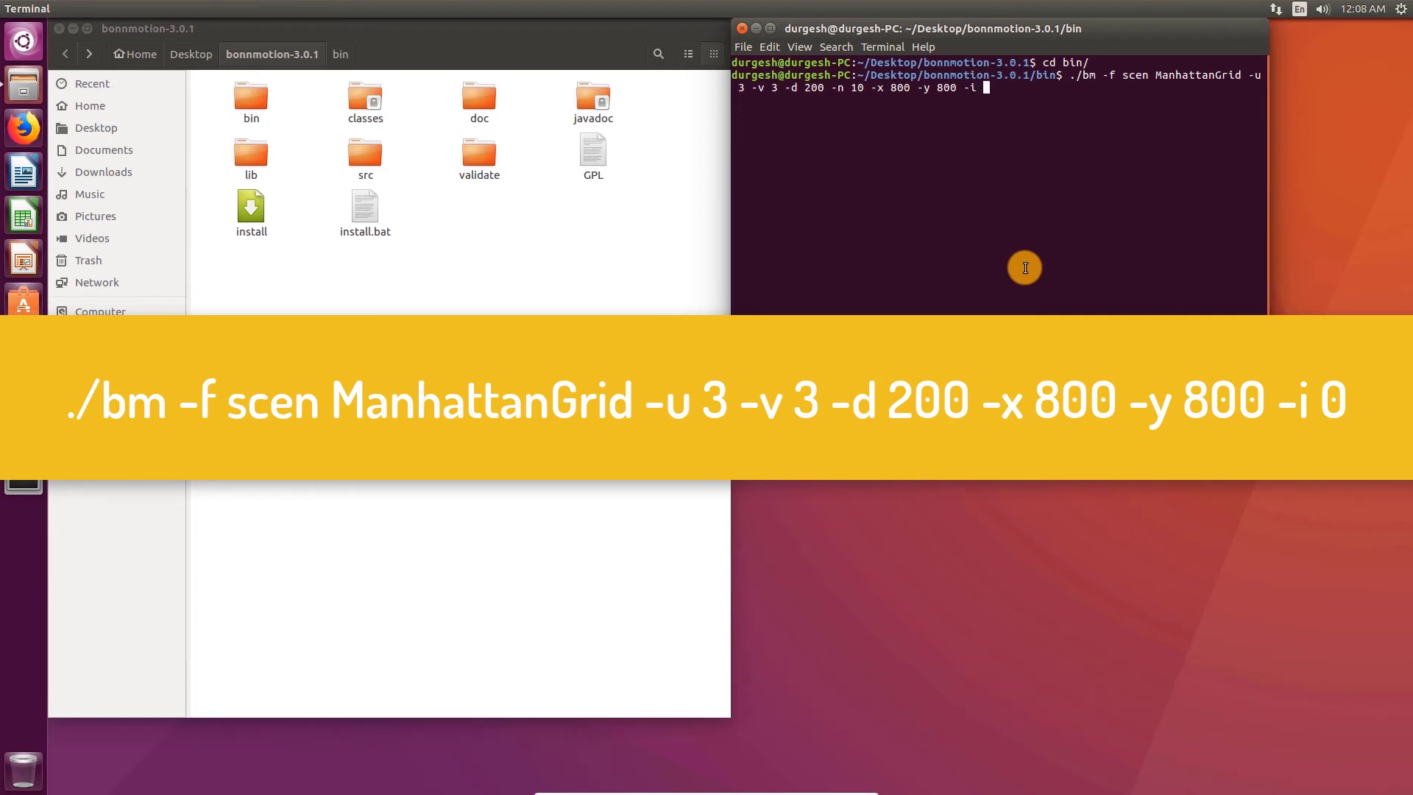
pyautogui.write(' 0')
pyautogui.press('Return')
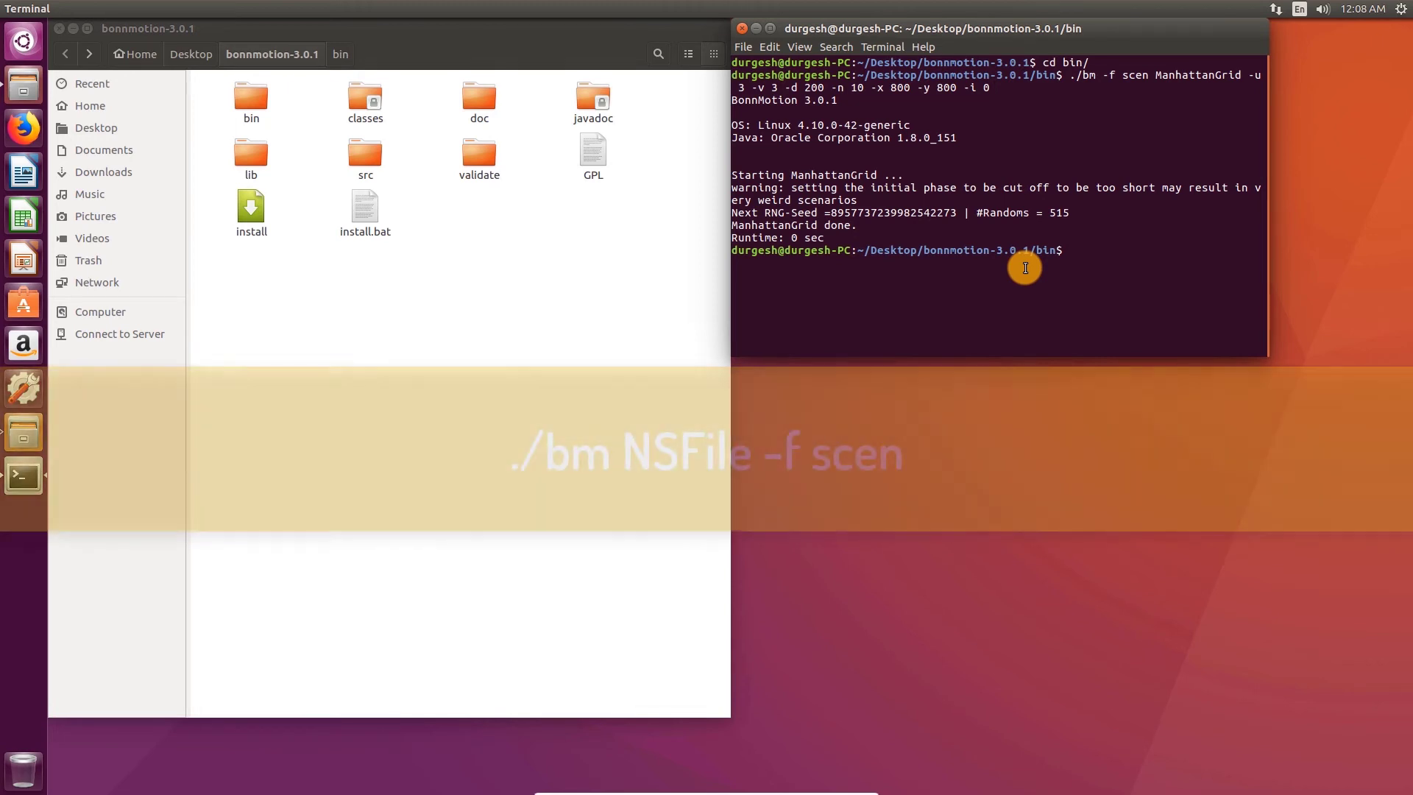
# Export the scenario to ns-2 format by running "./bm NSFile -f scen".
pyautogui.write('./bm')
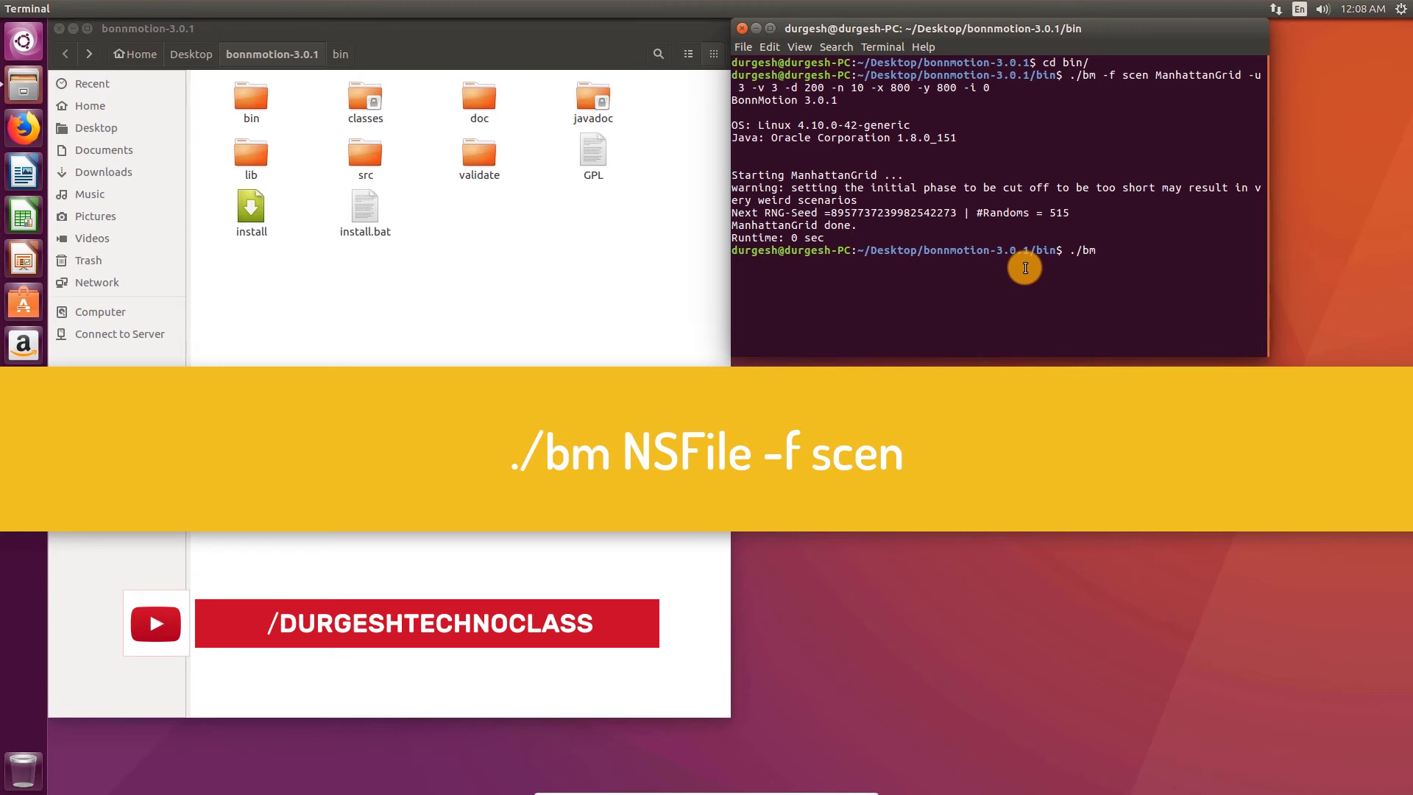
pyautogui.write(' NSFile ')
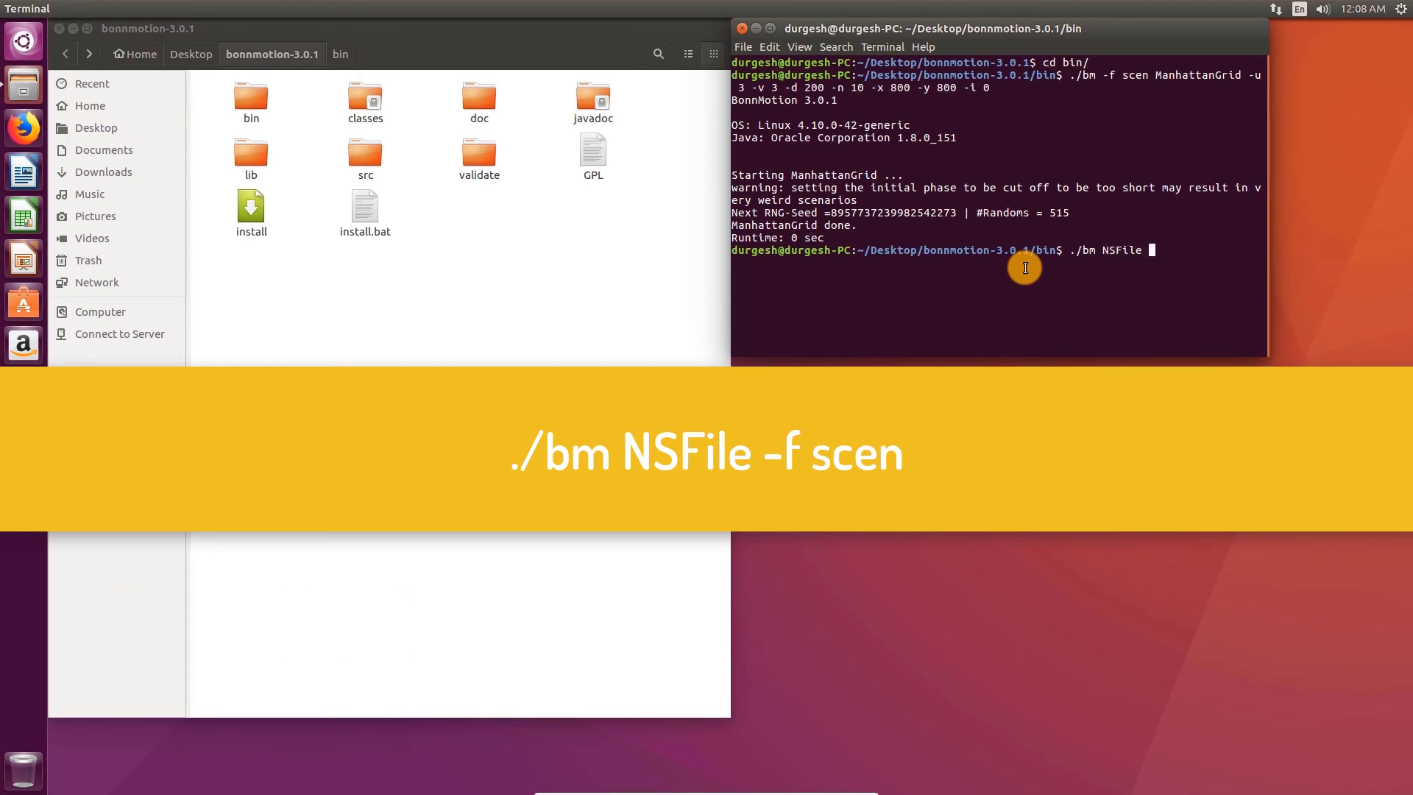
pyautogui.write('-f s')
pyautogui.write('n')
pyautogui.press('Return')
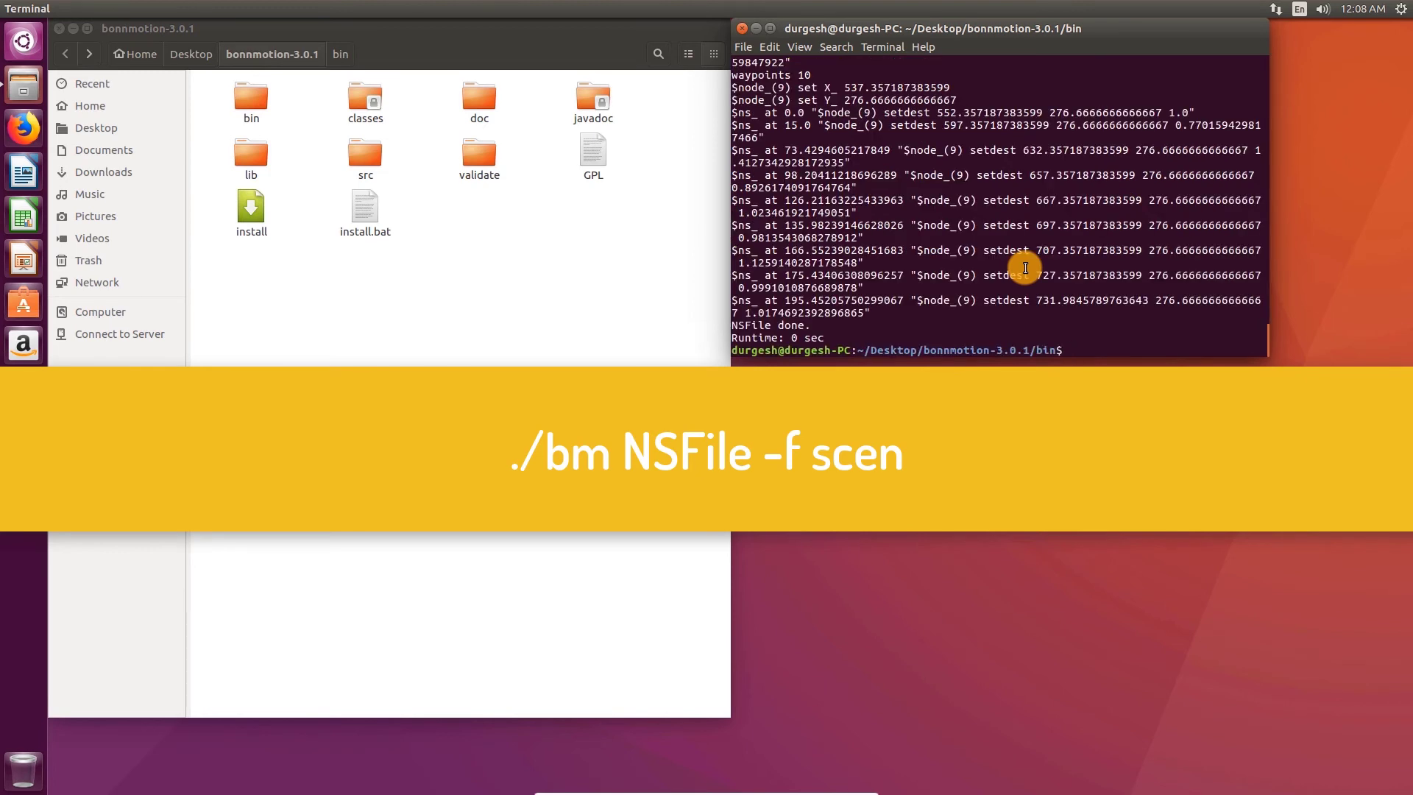
# Open the bin folder in the file manager and move scen.ns_movements to the desktop.
pyautogui.click(248, 97)
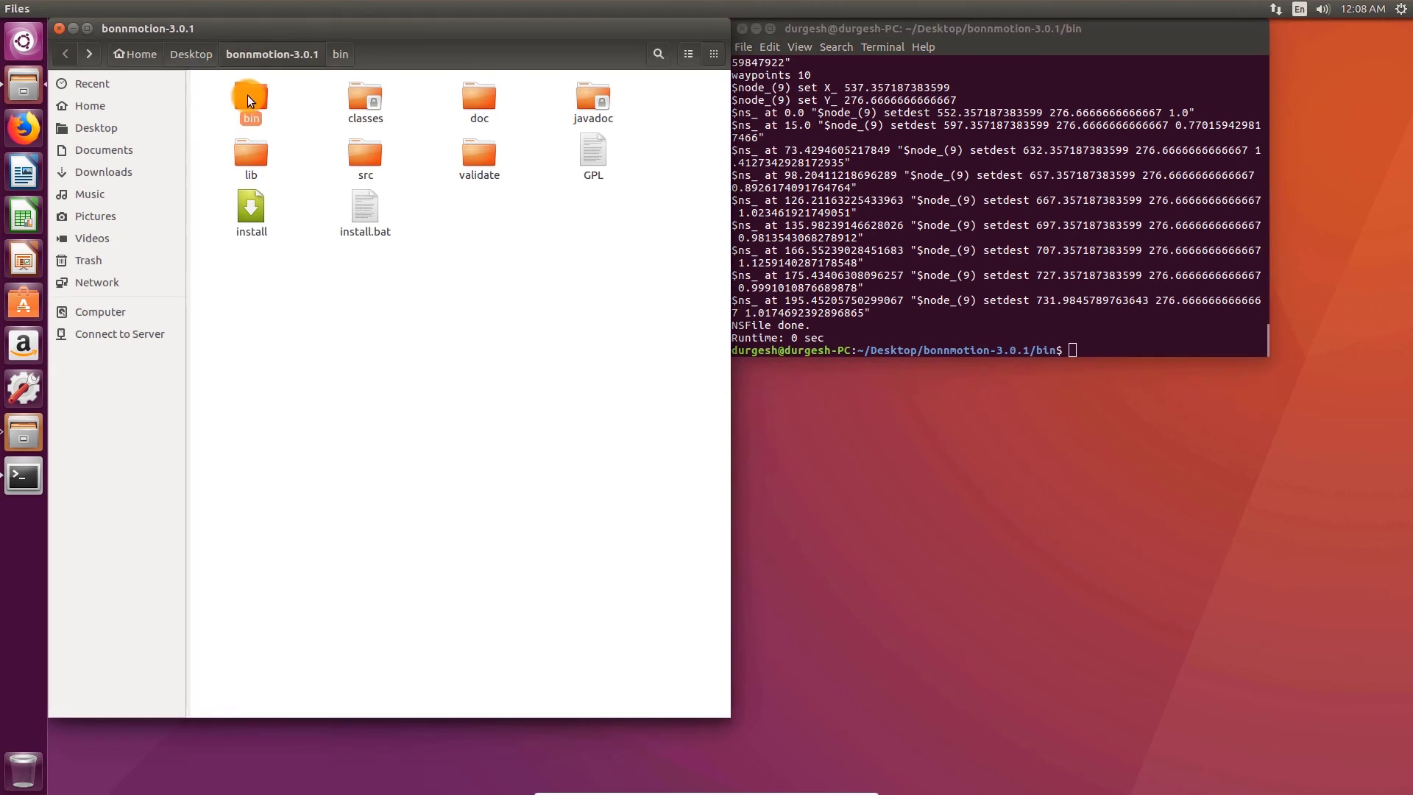
pyautogui.doubleClick(247, 94)
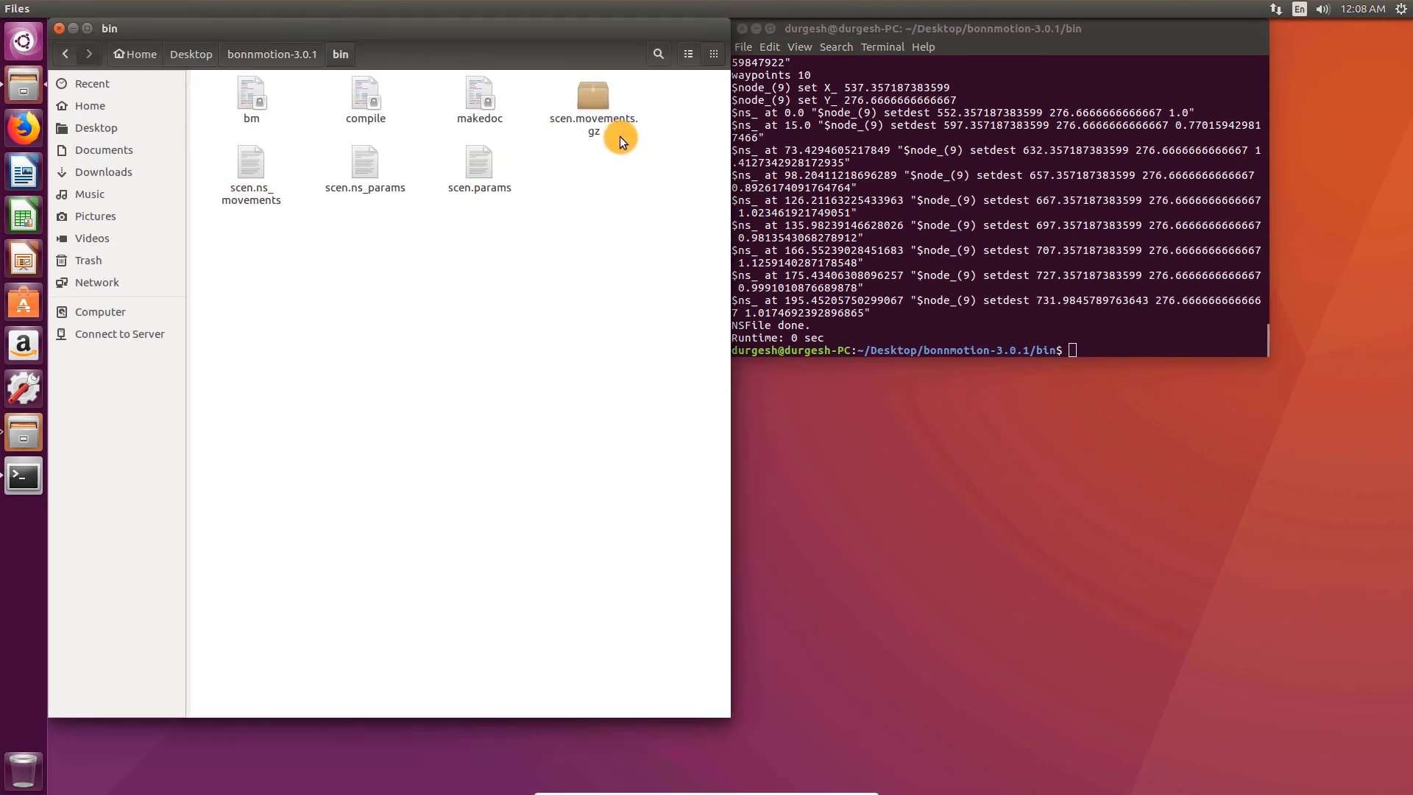
pyautogui.click(248, 159)
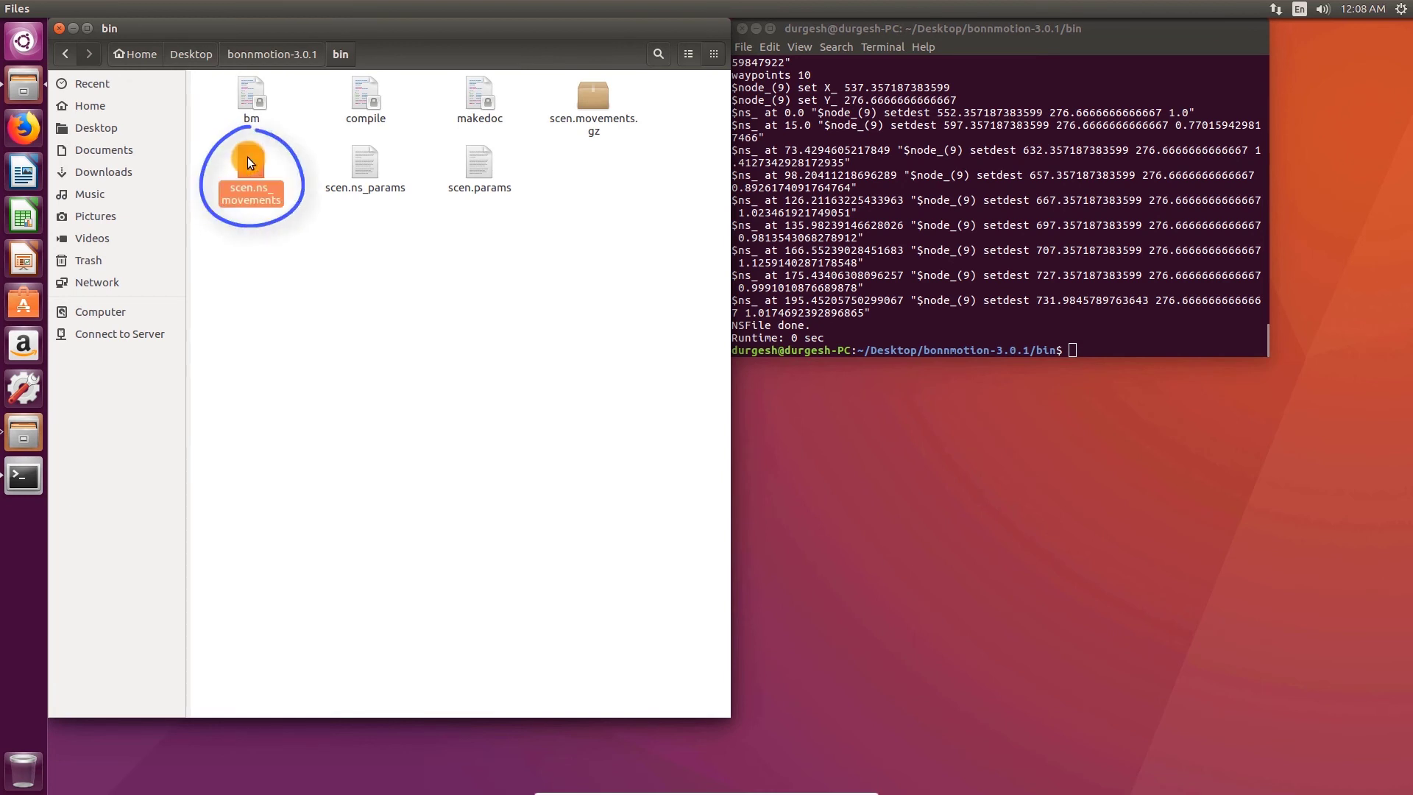
pyautogui.moveTo(247, 157); pyautogui.dragTo(1136, 472)
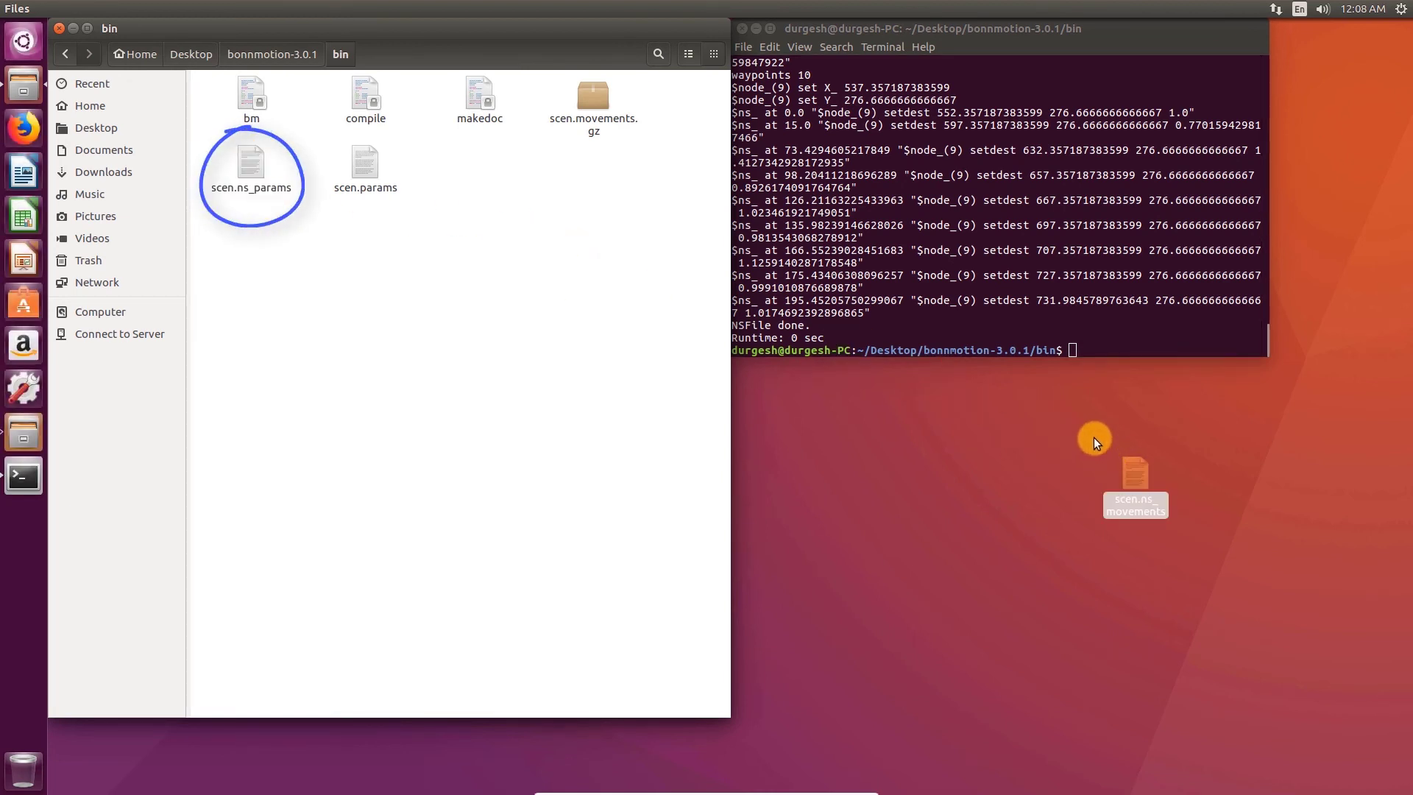
# Close the terminal and file manager windows and rename scen.ns_movements on the desktop as mob.
pyautogui.click(744, 28)
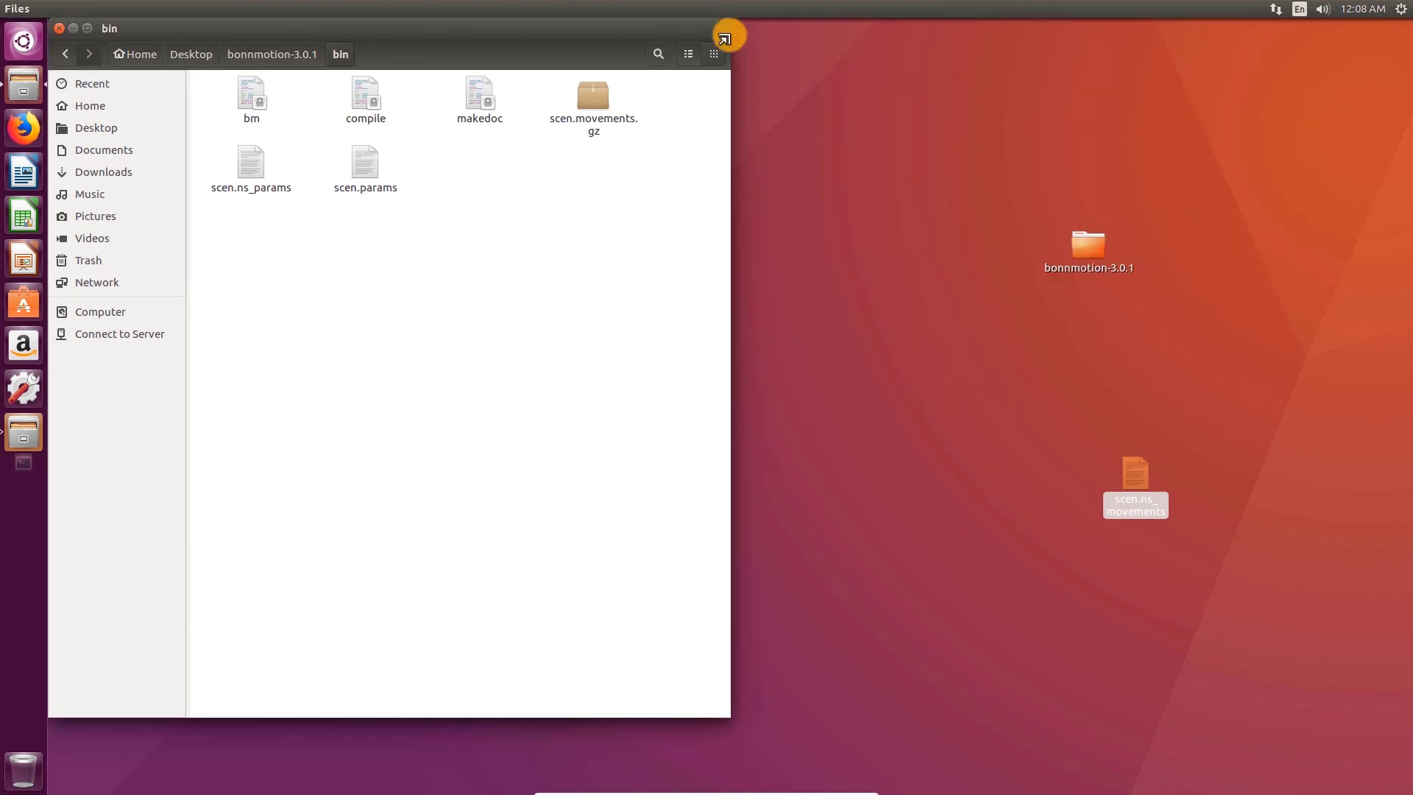
pyautogui.click(61, 28)
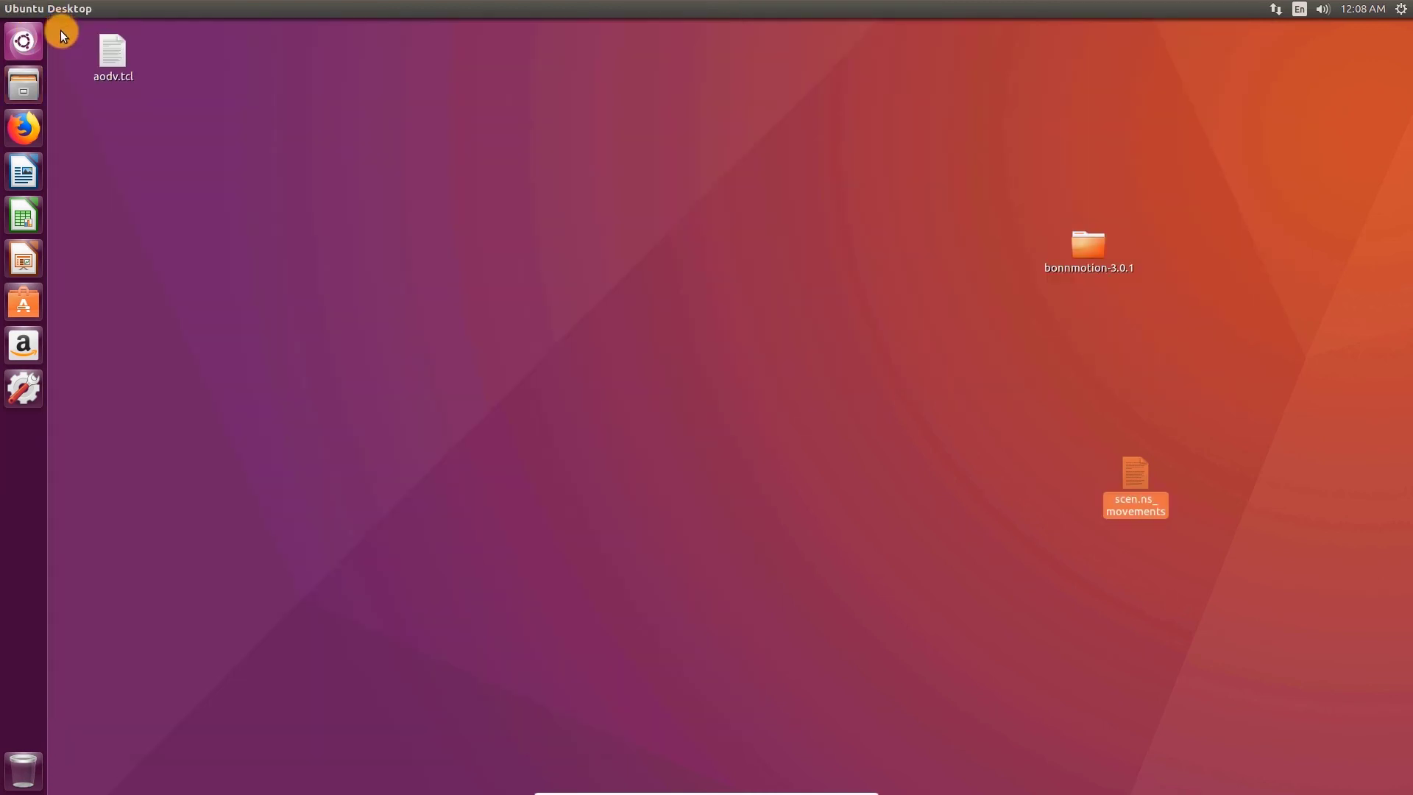
pyautogui.click(1173, 519)
pyautogui.click(1138, 468)
pyautogui.press('F2')
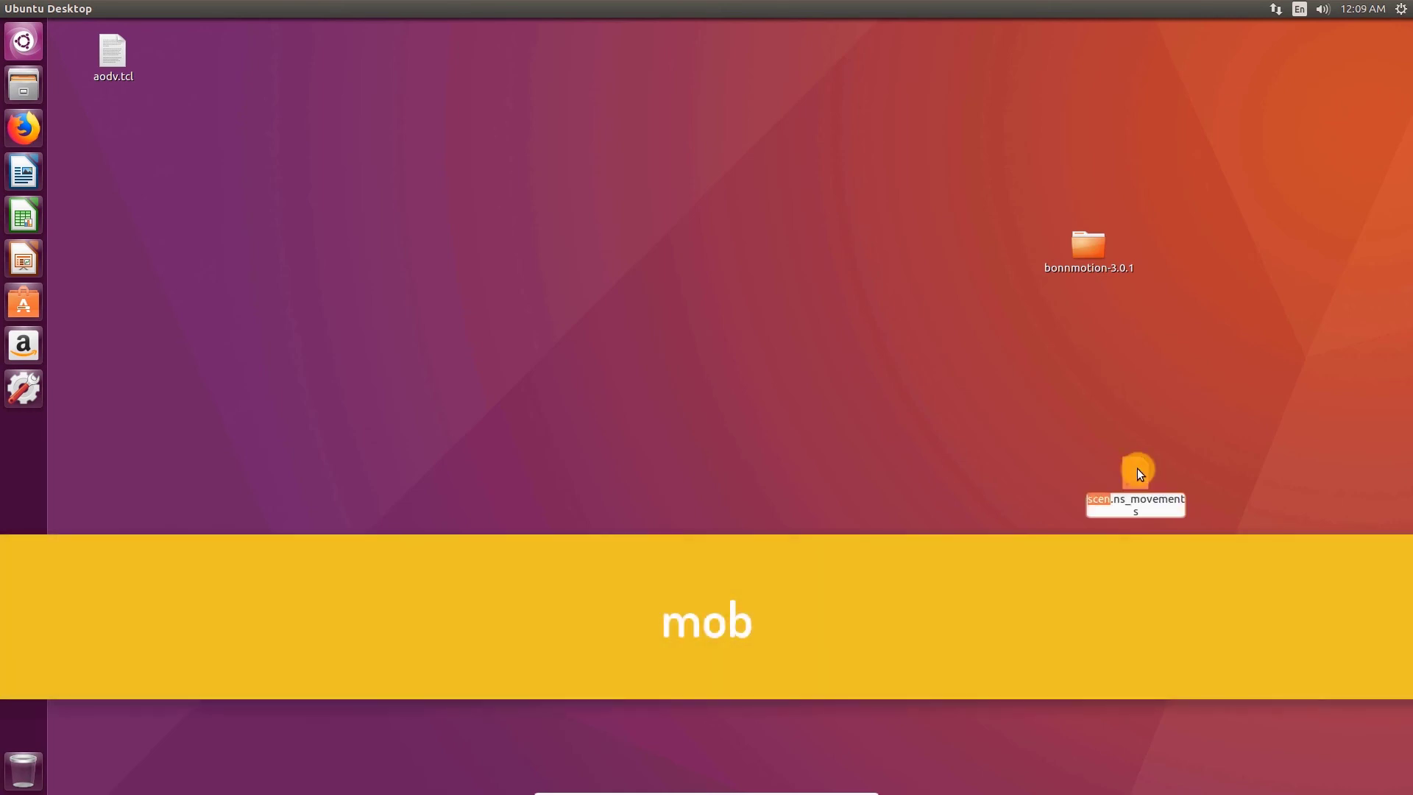
pyautogui.hotkey('ctrl', 'a')
pyautogui.write('mob')
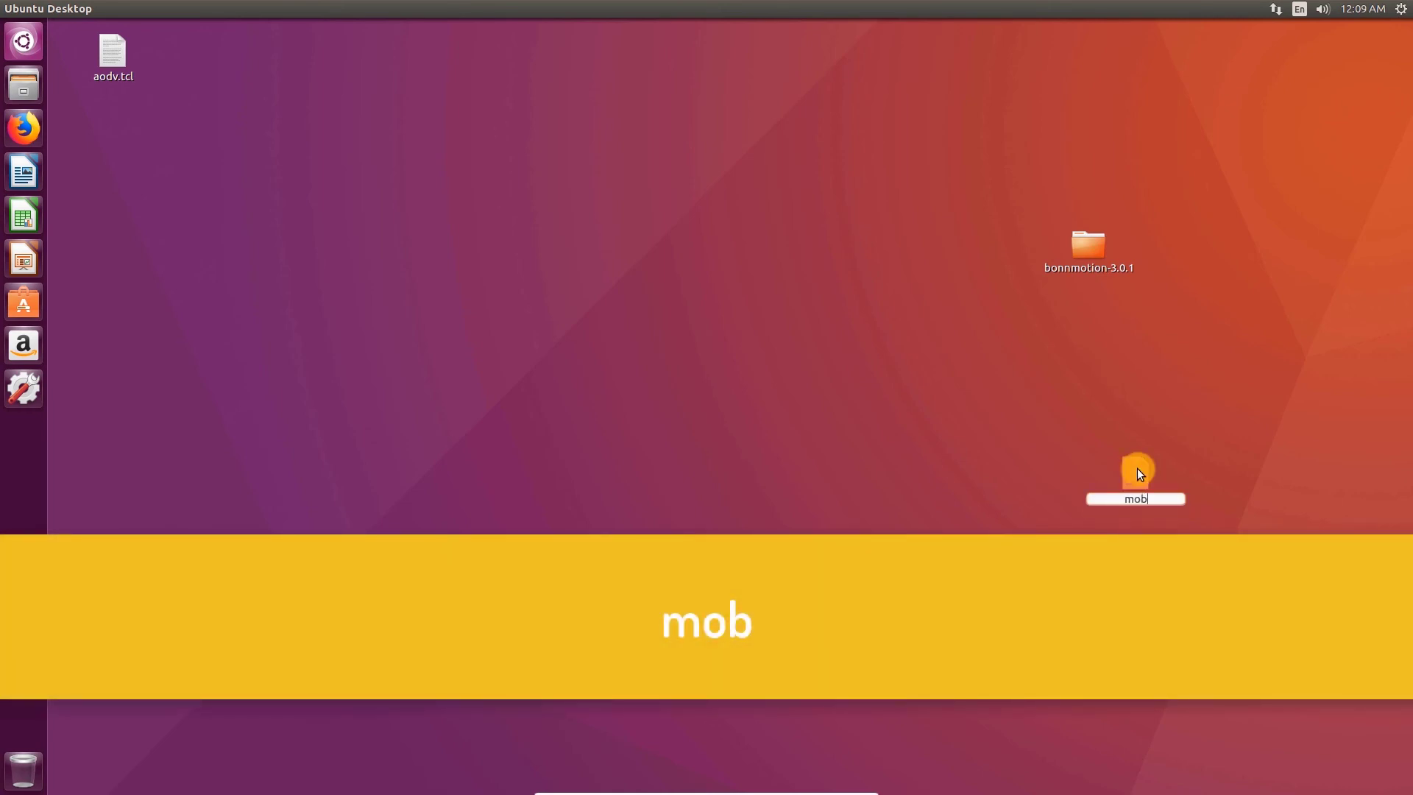
pyautogui.press('Return')
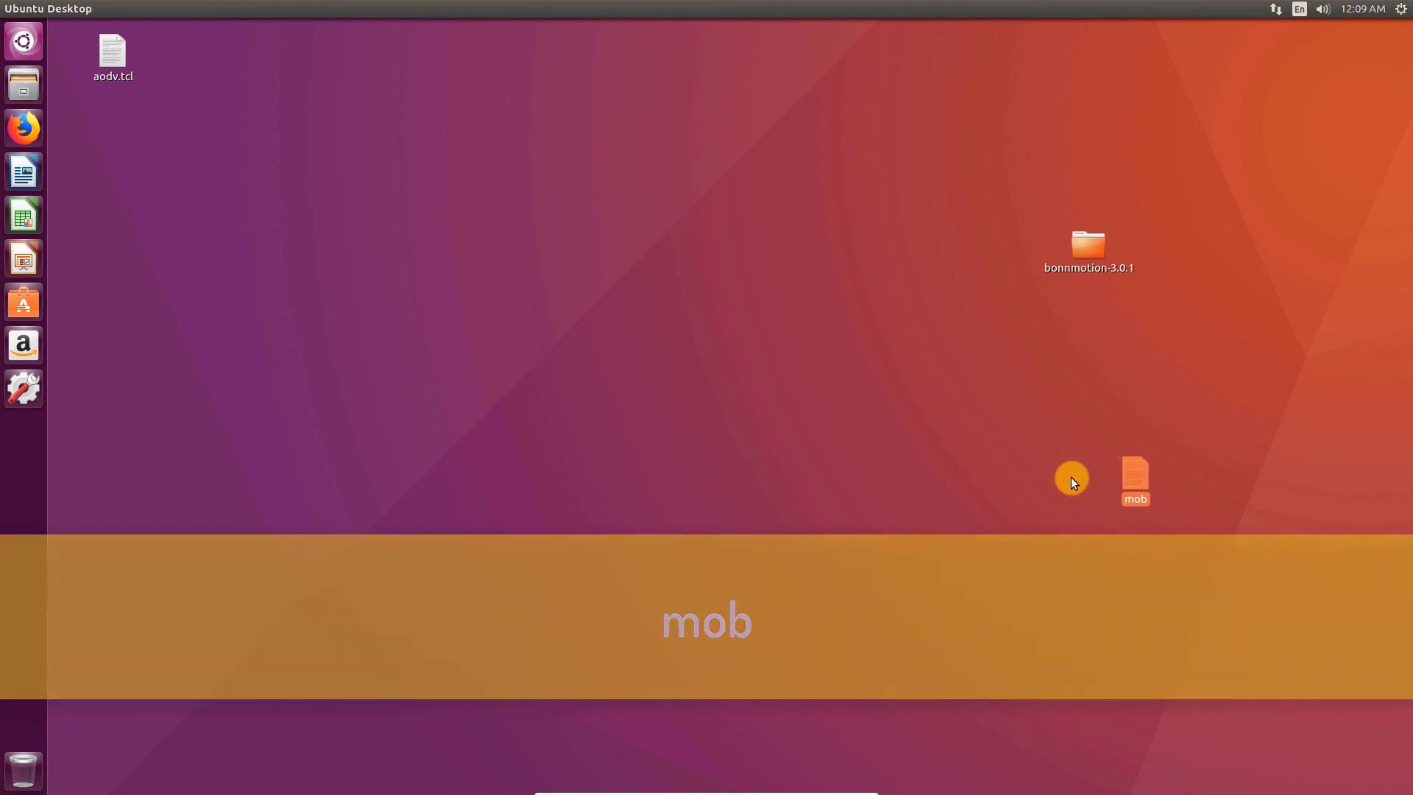
# Open a new terminal, change to the desktop folder with "cd Desktop/" and run the simulation with "ns aodv.tcl".
pyautogui.rightClick(1048, 514)
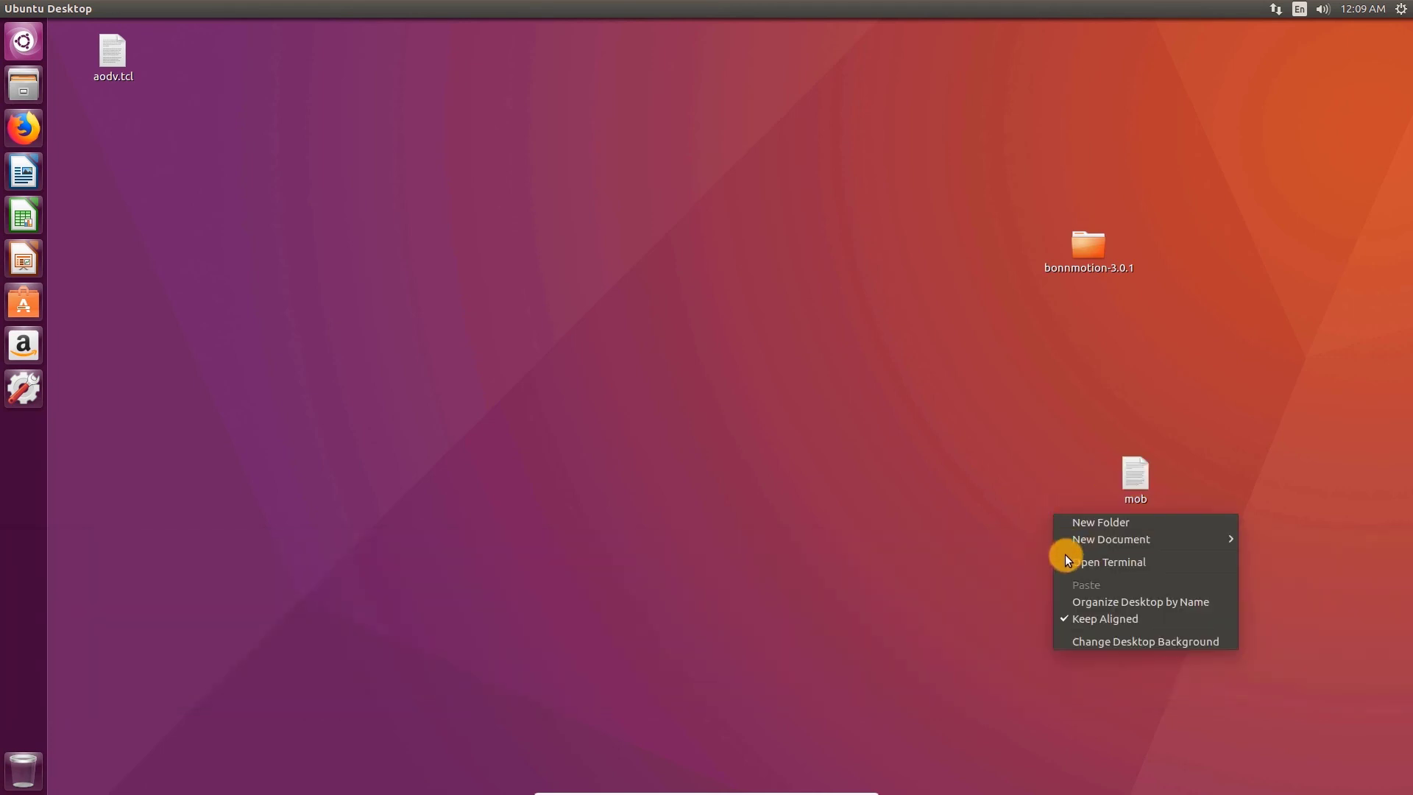
pyautogui.click(1066, 572)
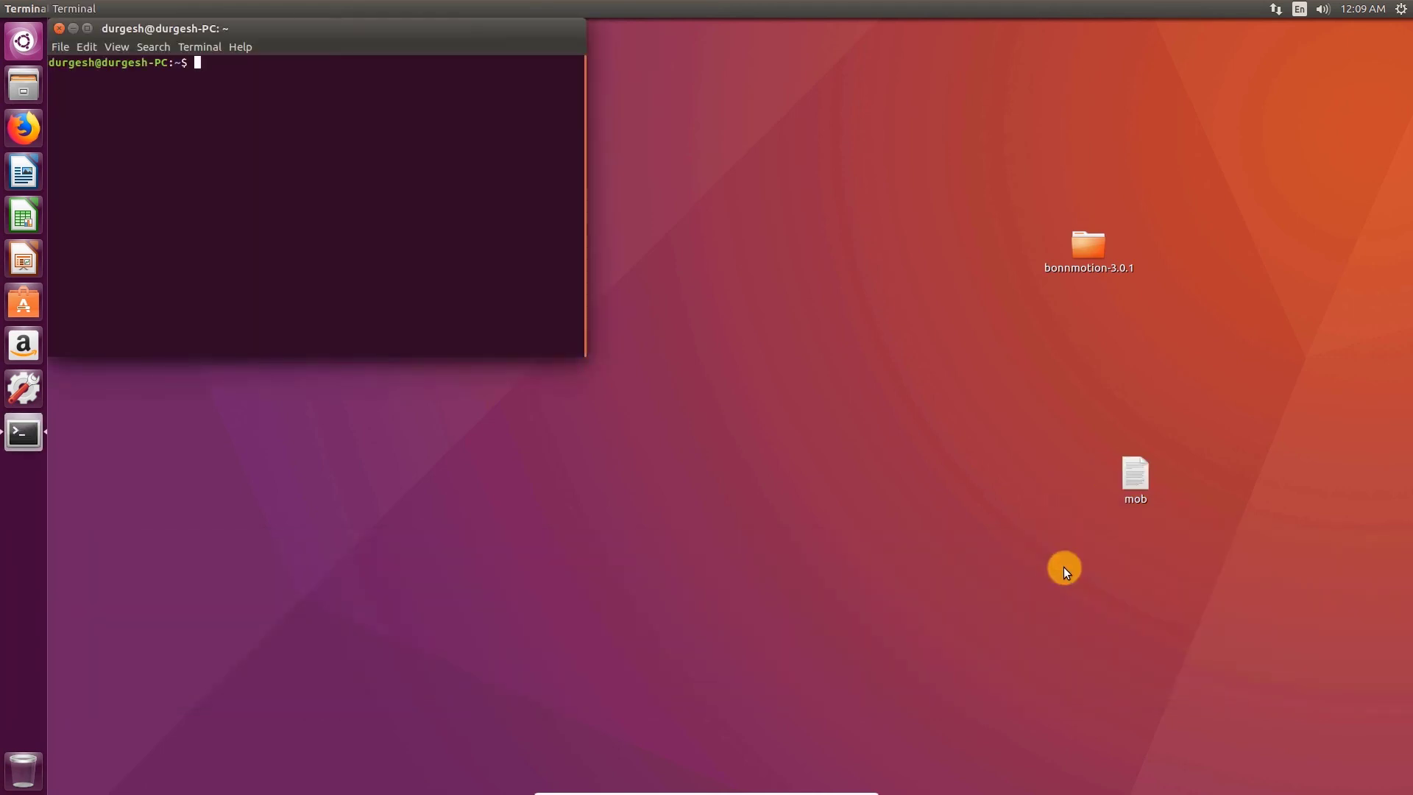
pyautogui.write('cd Desktop/')
pyautogui.press('Return')
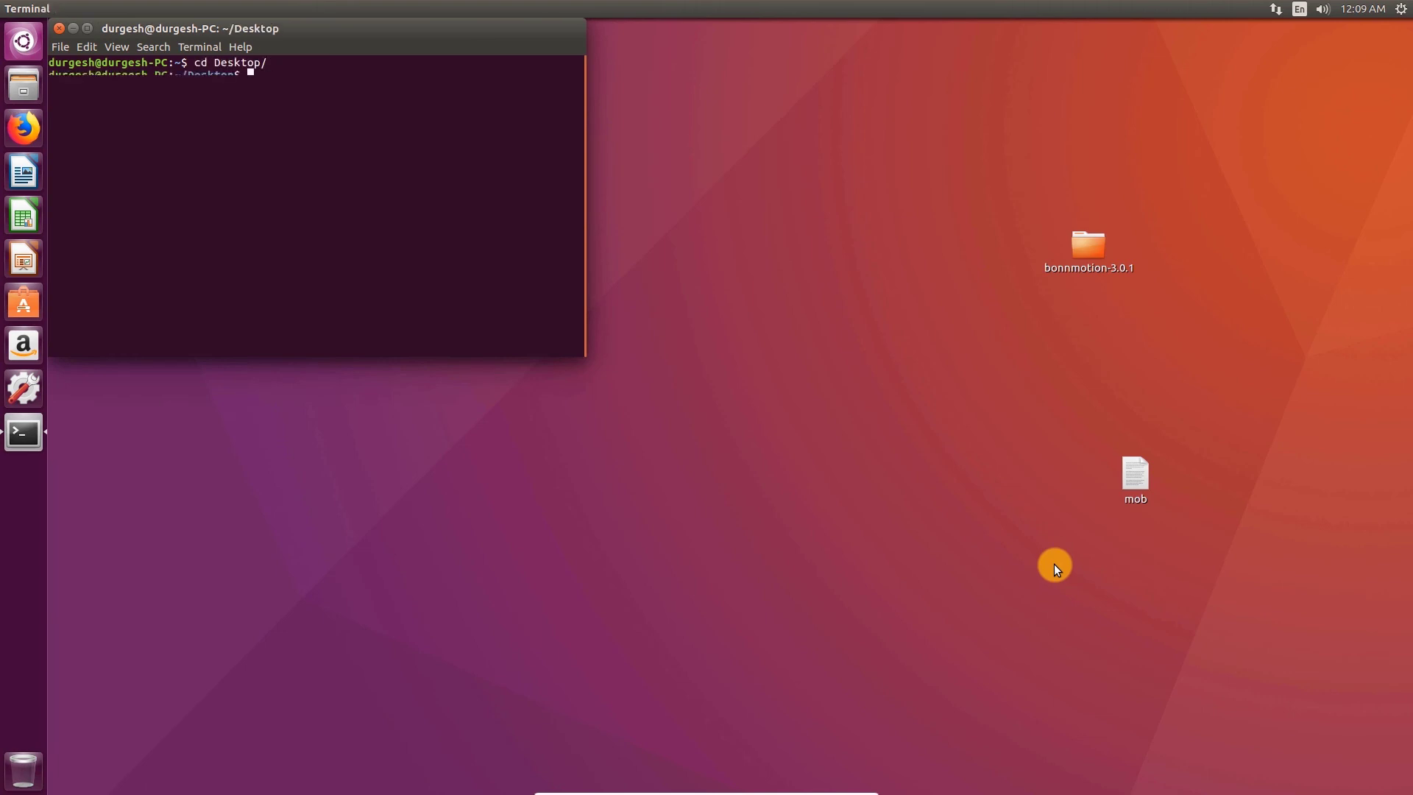
pyautogui.write('ns aodv.tcl')
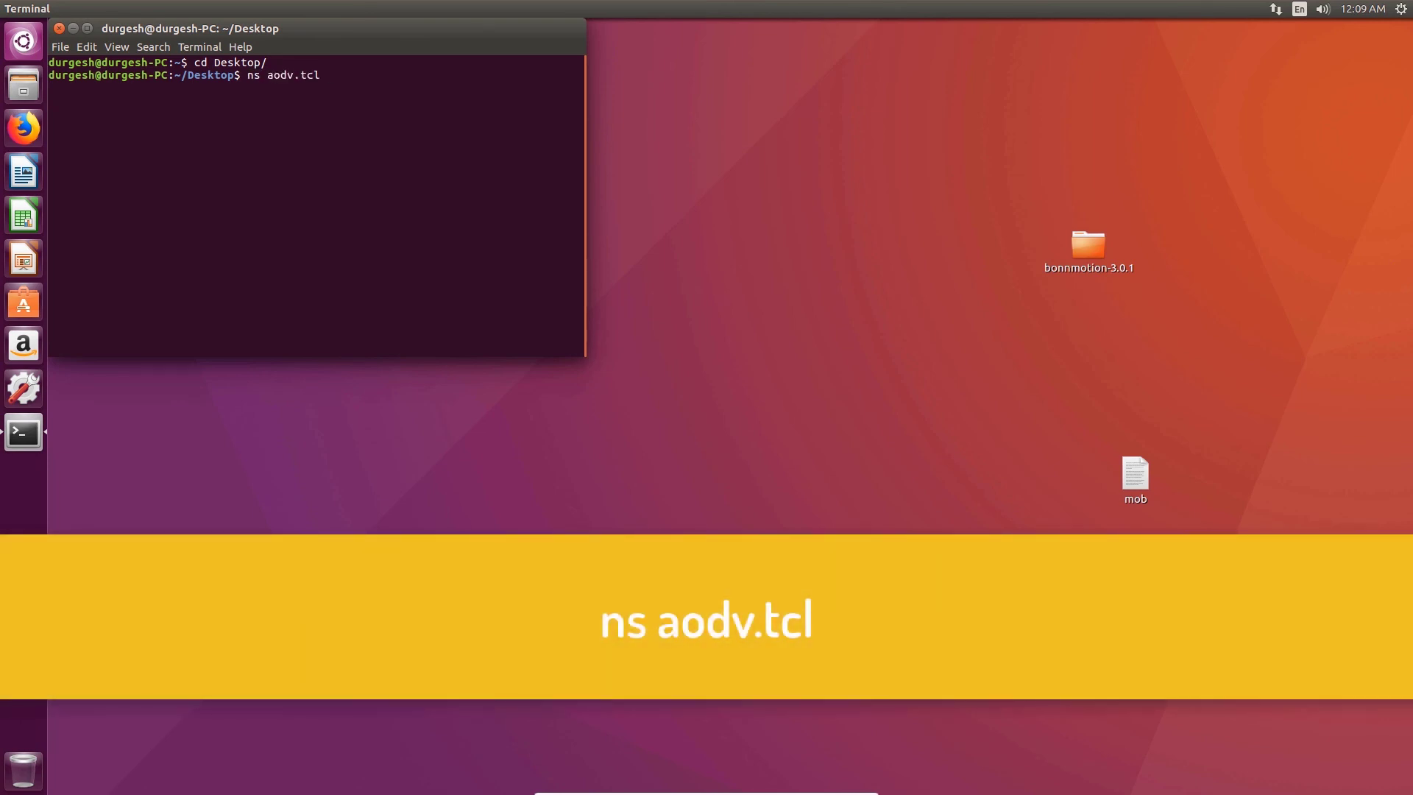
pyautogui.press('Return')
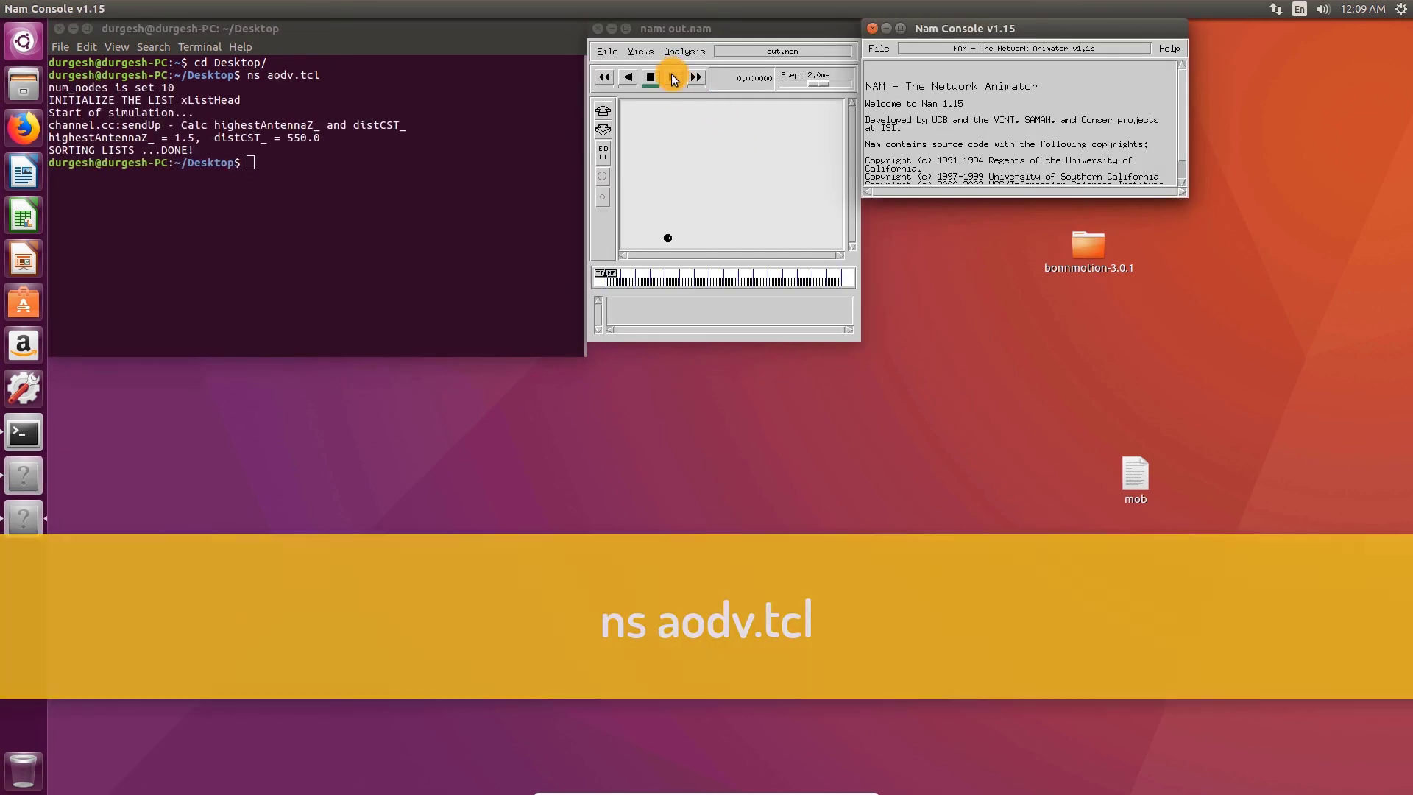
# Play the out.nam animation in a maximized window with the time step raised to about 794 ms.
pyautogui.click(674, 78)
pyautogui.doubleClick(727, 29)
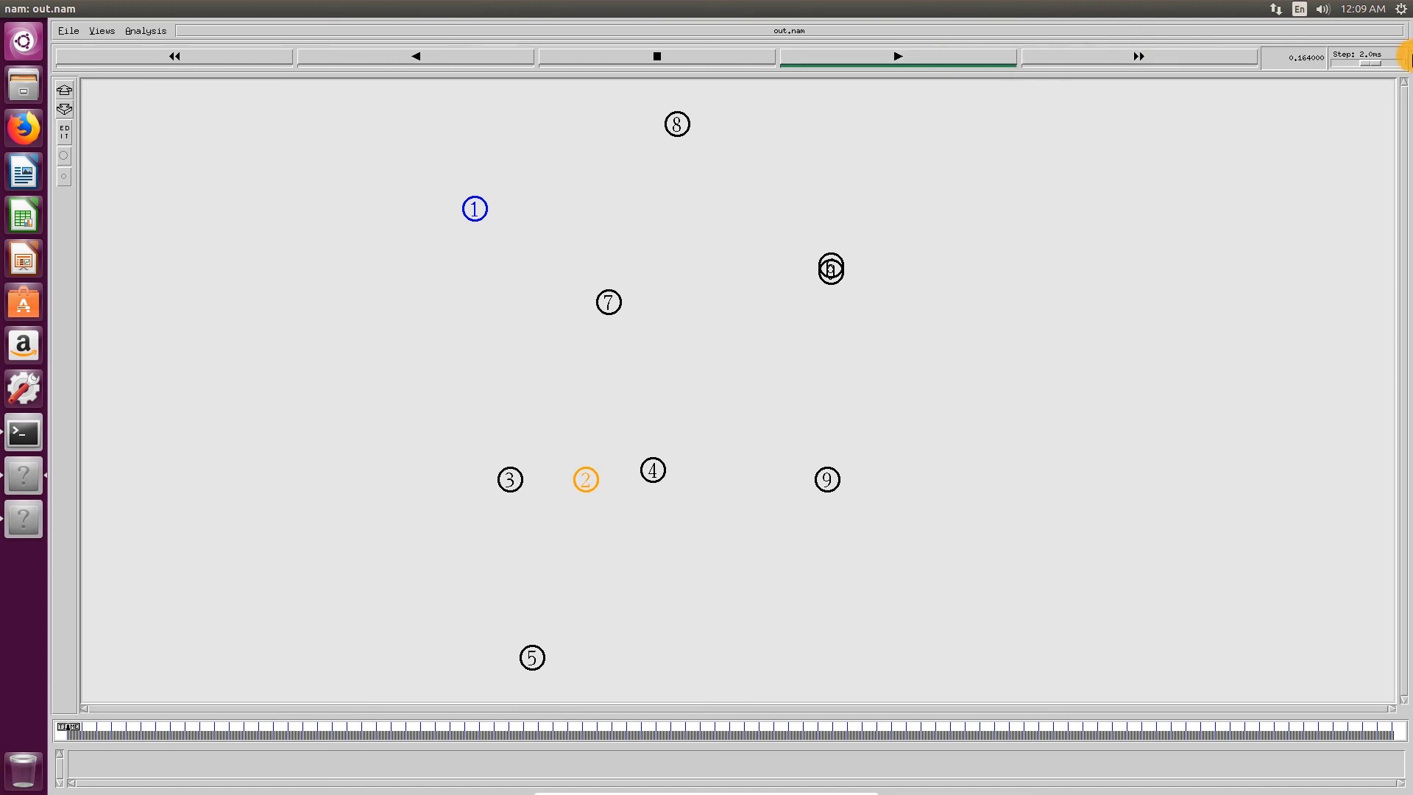
pyautogui.moveTo(1376, 64); pyautogui.dragTo(1392, 63)
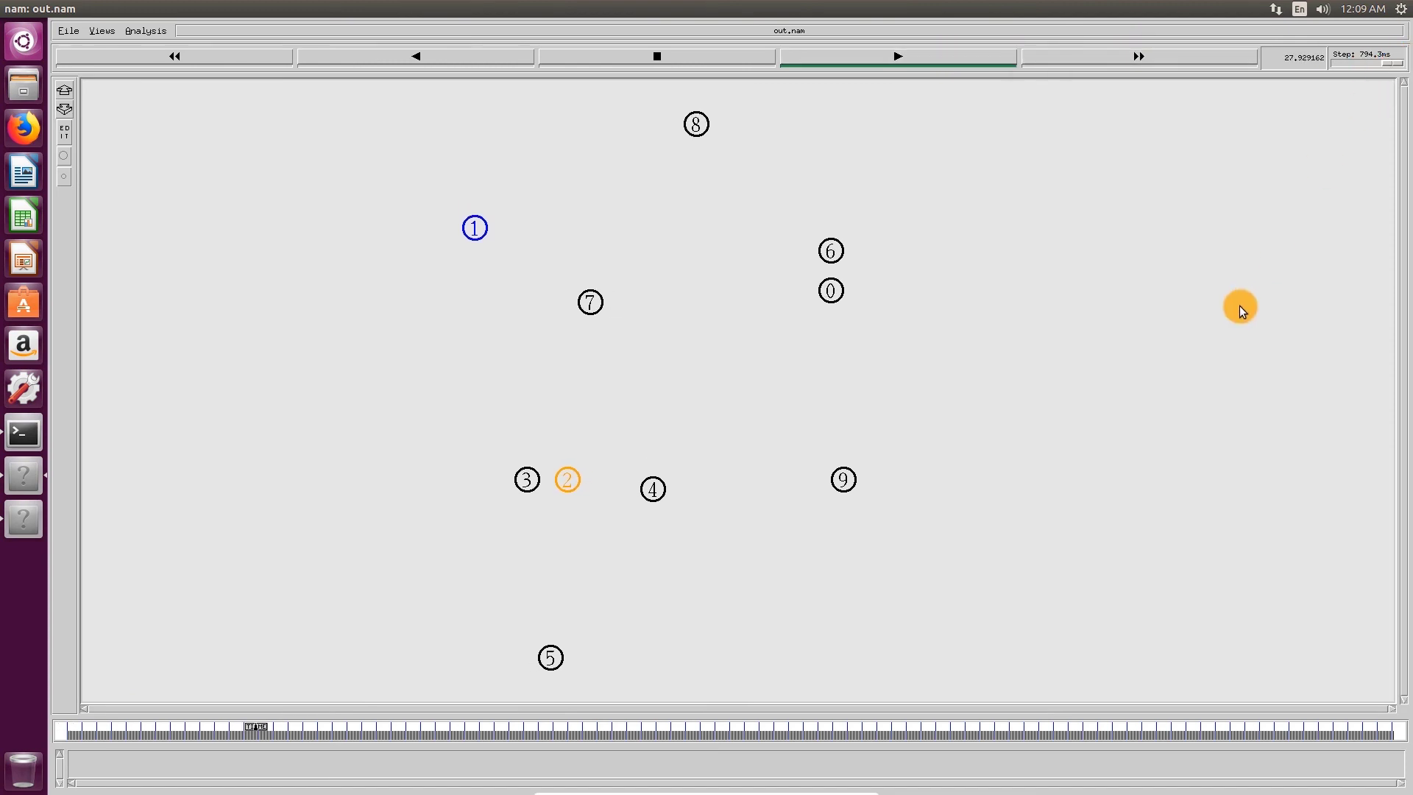